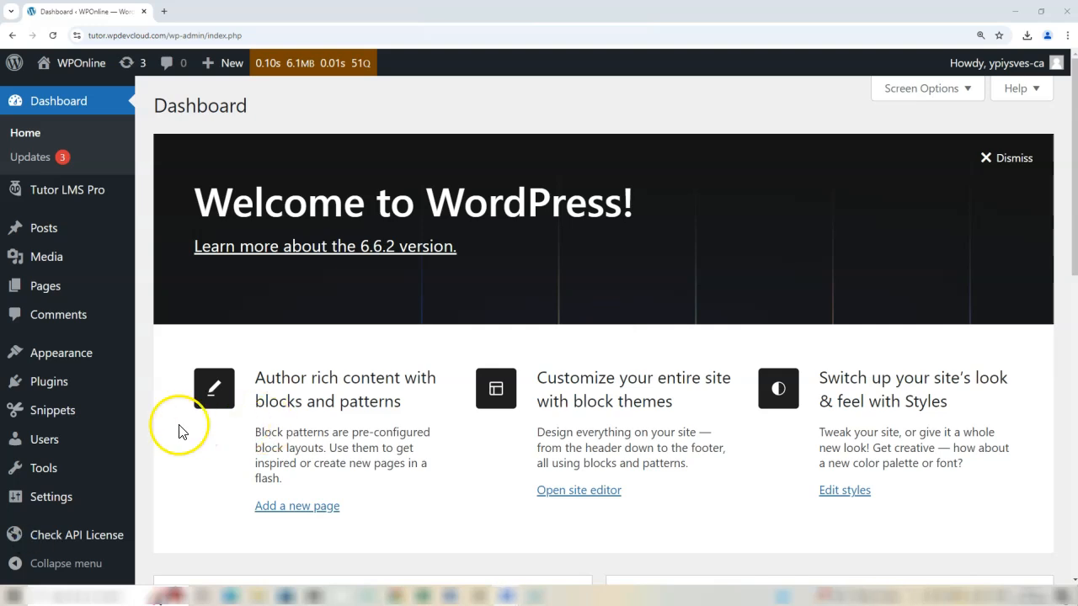
# Step: Install the plugin from the downloaded tutorlms-quiz-importer-v2.0.1.zip file and activate it
pyautogui.moveTo(30, 394)
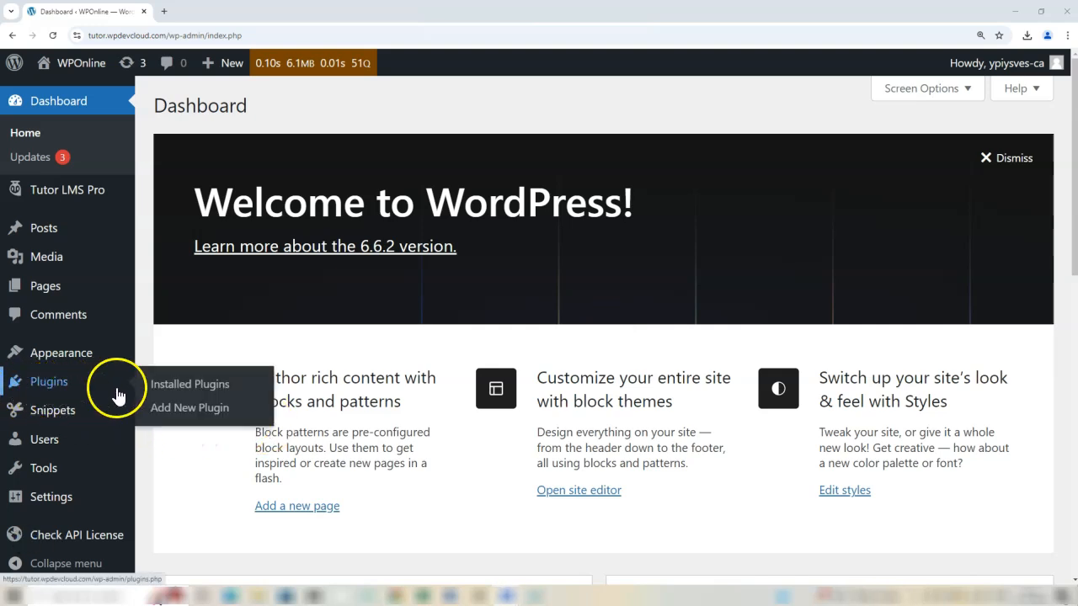
pyautogui.click(179, 414)
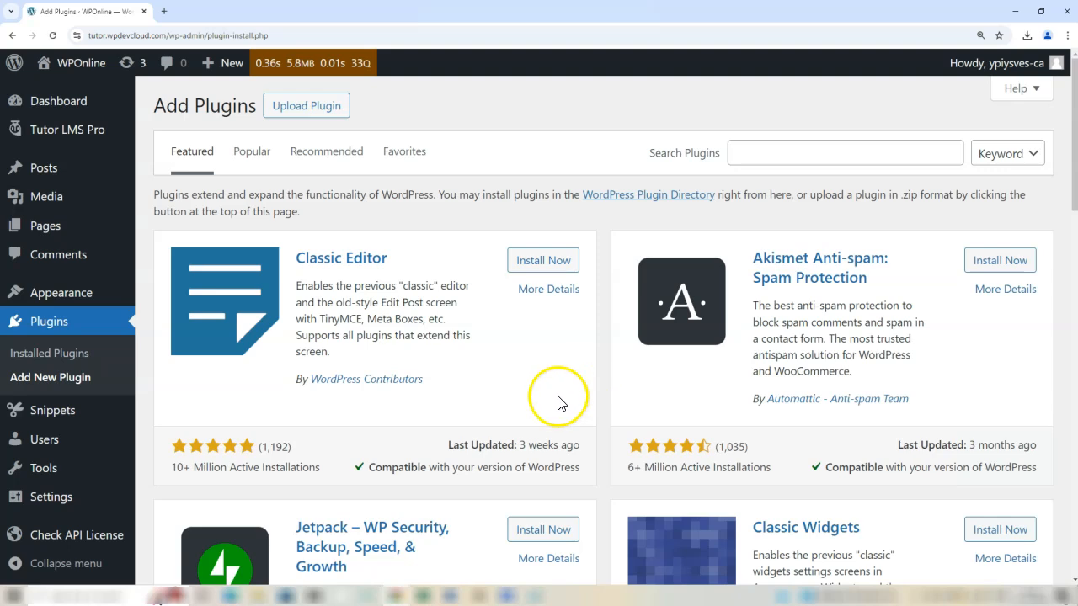
pyautogui.click(311, 112)
pyautogui.click(1025, 37)
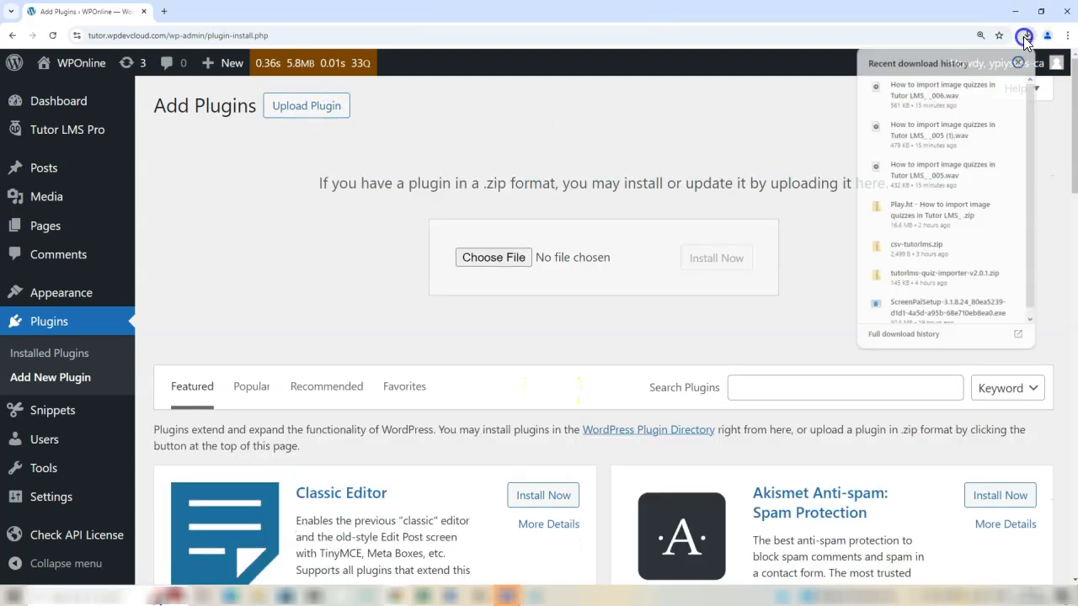
pyautogui.moveTo(904, 276); pyautogui.dragTo(555, 261)
pyautogui.click(644, 329)
pyautogui.click(714, 270)
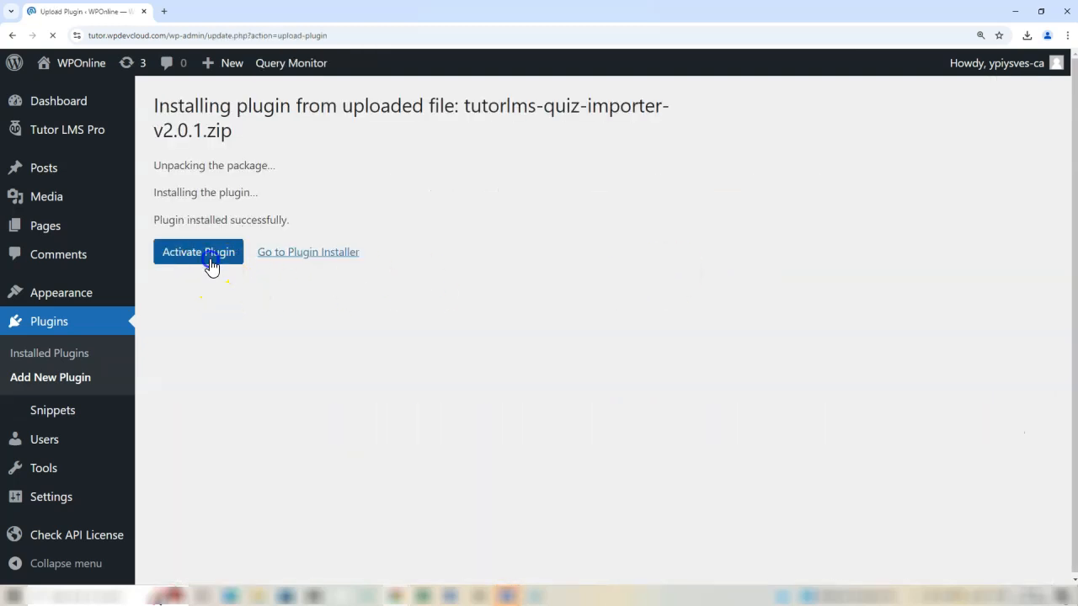
pyautogui.click(210, 263)
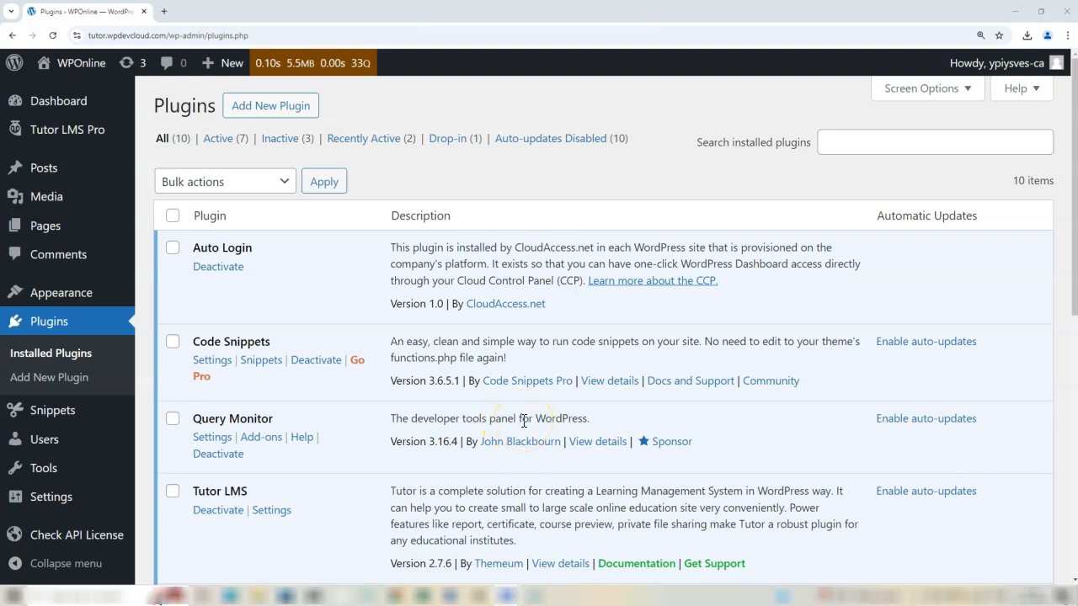
# Step: Download the CSV quiz templates from the Tutor LMS Quiz Importer page
pyautogui.moveTo(51, 137)
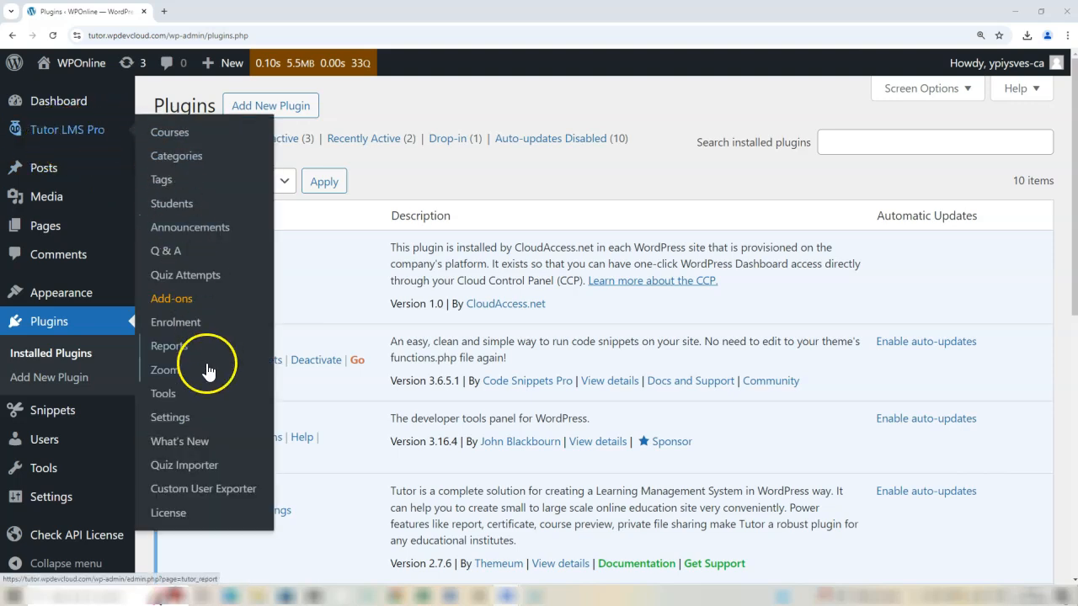
pyautogui.click(187, 469)
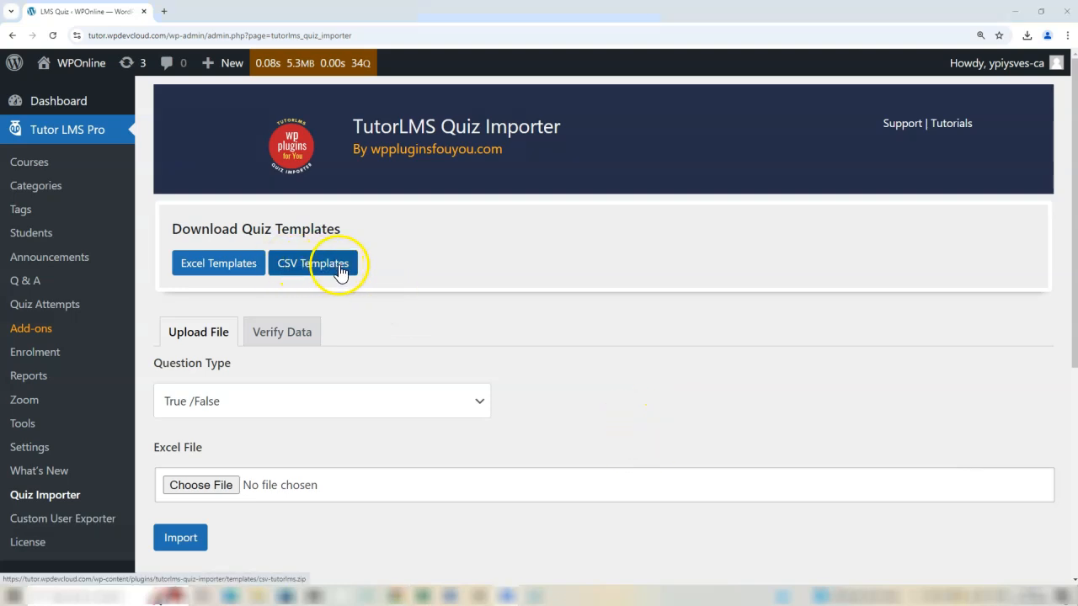
pyautogui.click(319, 280)
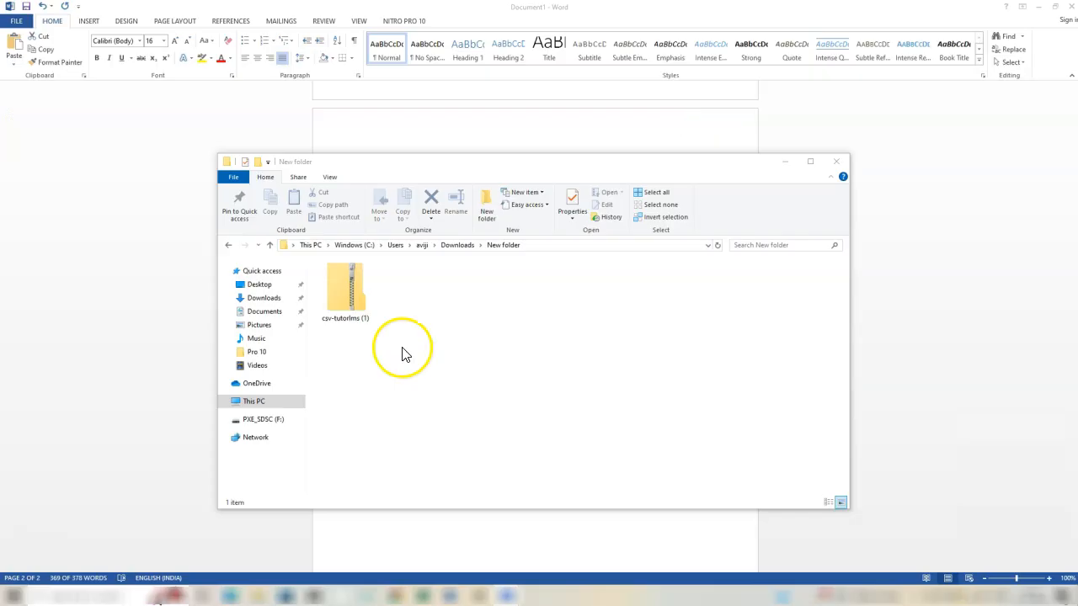
# Step: Extract the csv-tutorlms (1) archive into its current folder in File Explorer
pyautogui.click(356, 306)
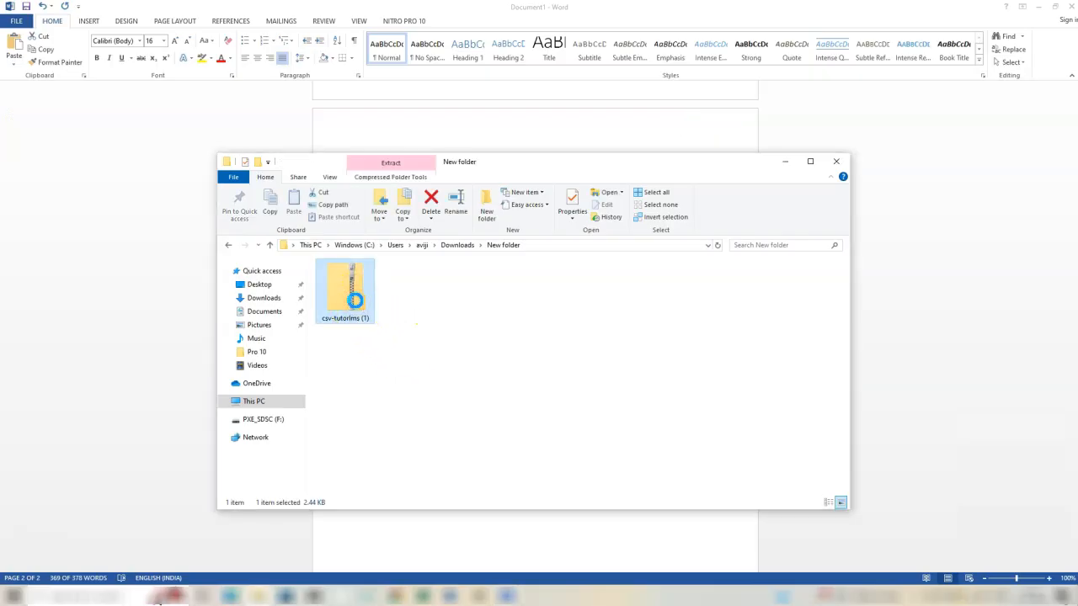
pyautogui.rightClick(356, 306)
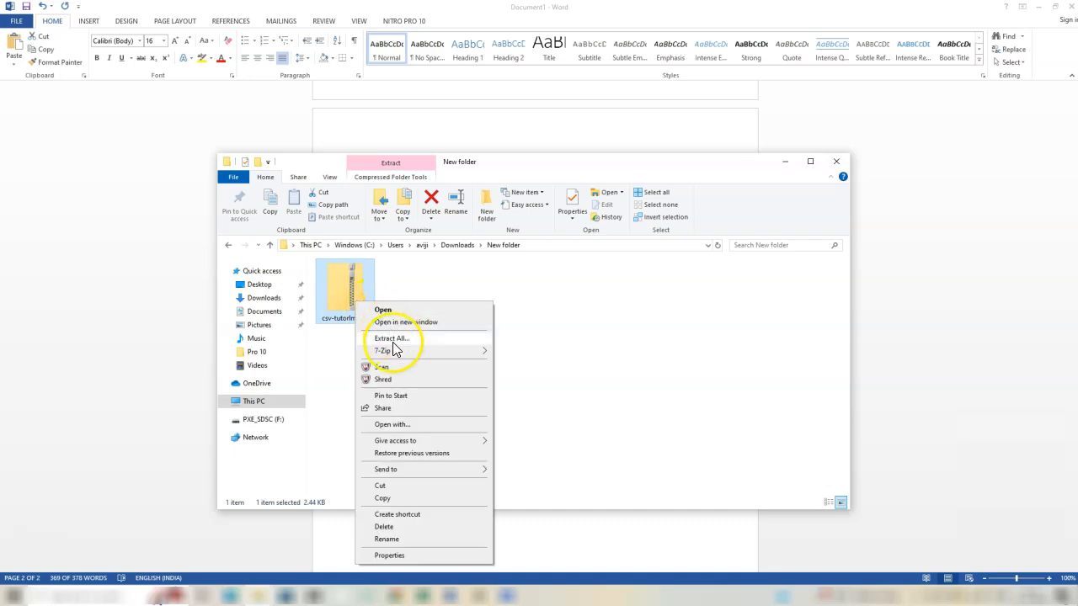
pyautogui.moveTo(397, 352)
pyautogui.click(537, 377)
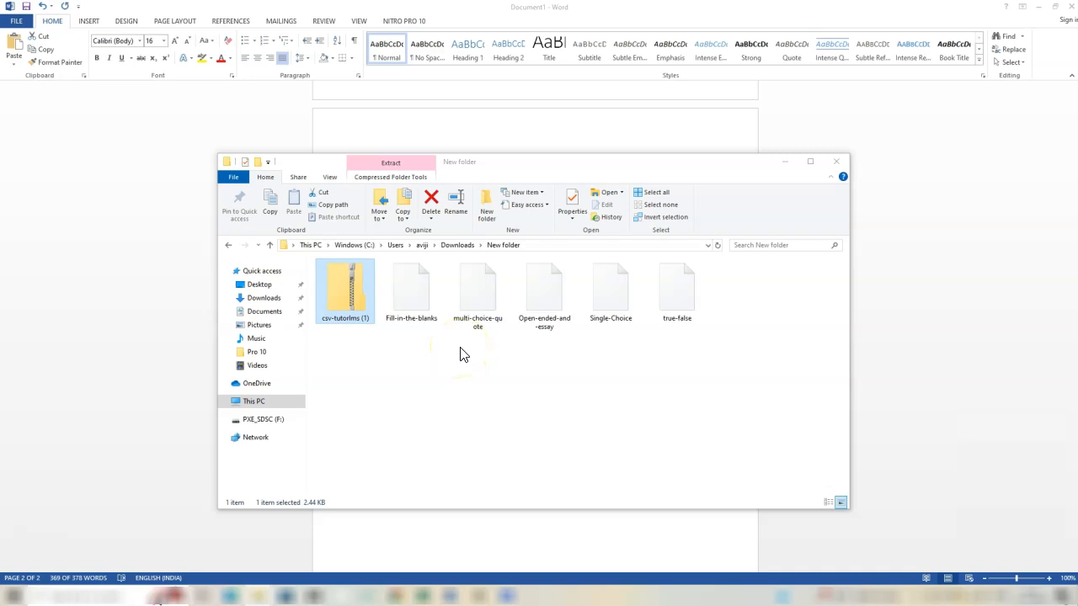
# Step: Open the extracted Single-Choice template in Excel and dismiss any notice
pyautogui.click(621, 303)
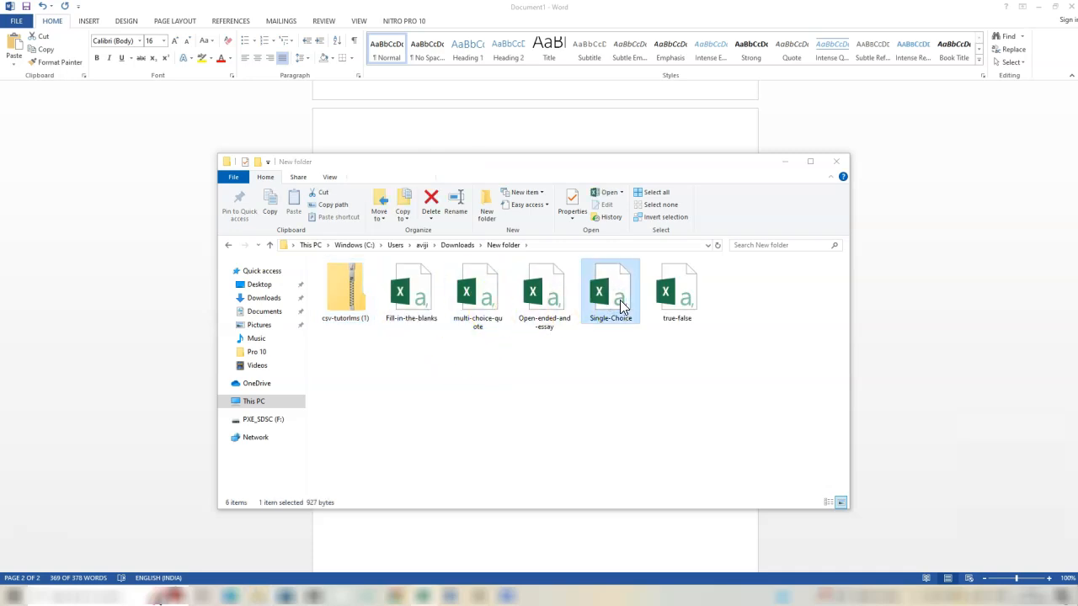
pyautogui.doubleClick(621, 305)
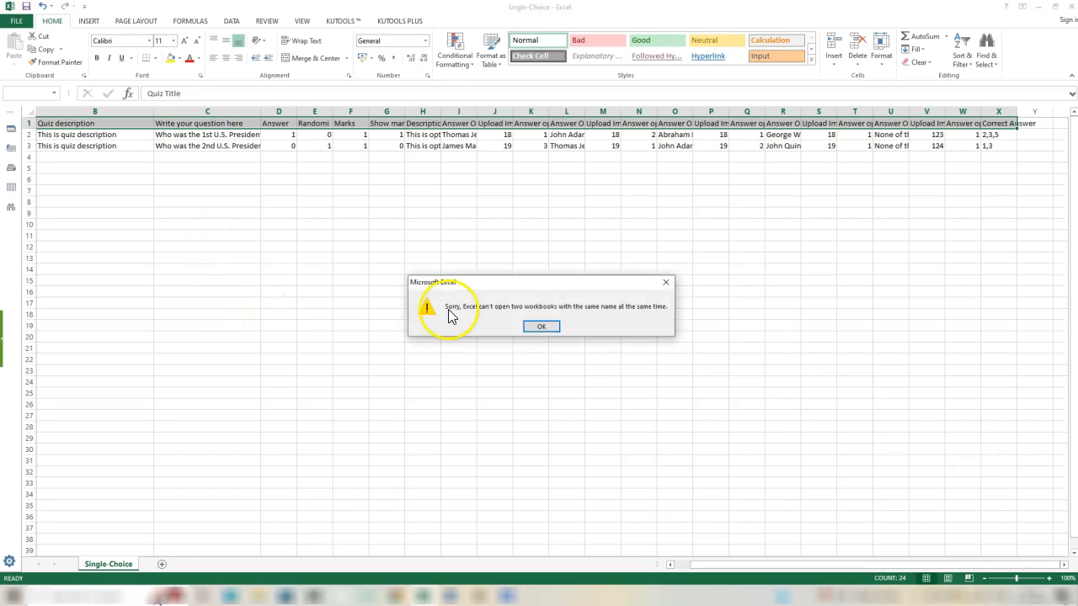
pyautogui.click(541, 328)
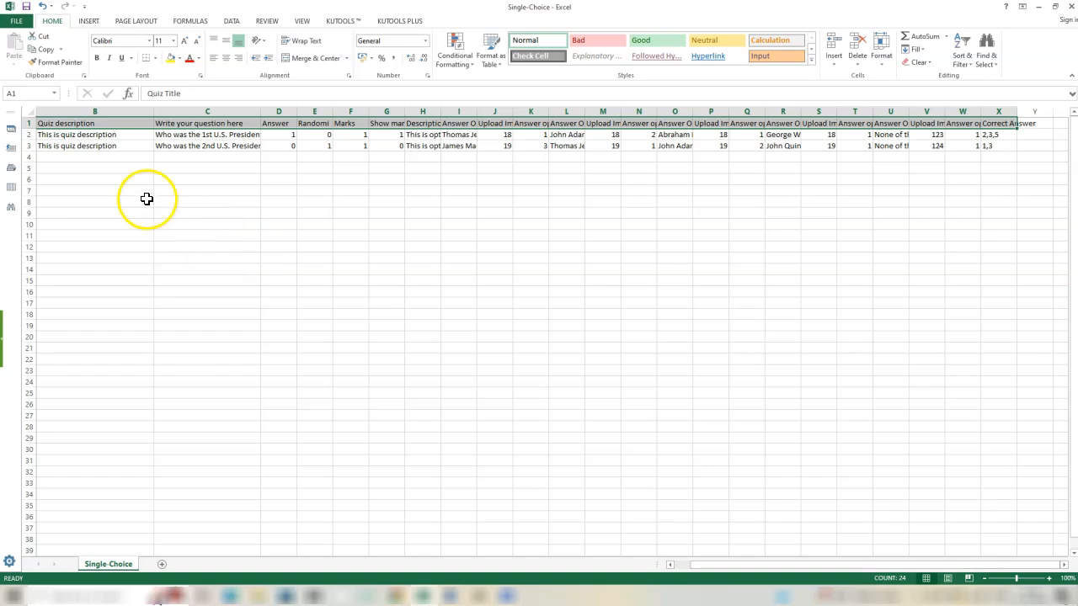
# Step: Examine the template's title, description, question, answer-required, randomize and marks columns with their sample rows
pyautogui.click(115, 123)
pyautogui.moveTo(111, 137); pyautogui.dragTo(112, 149)
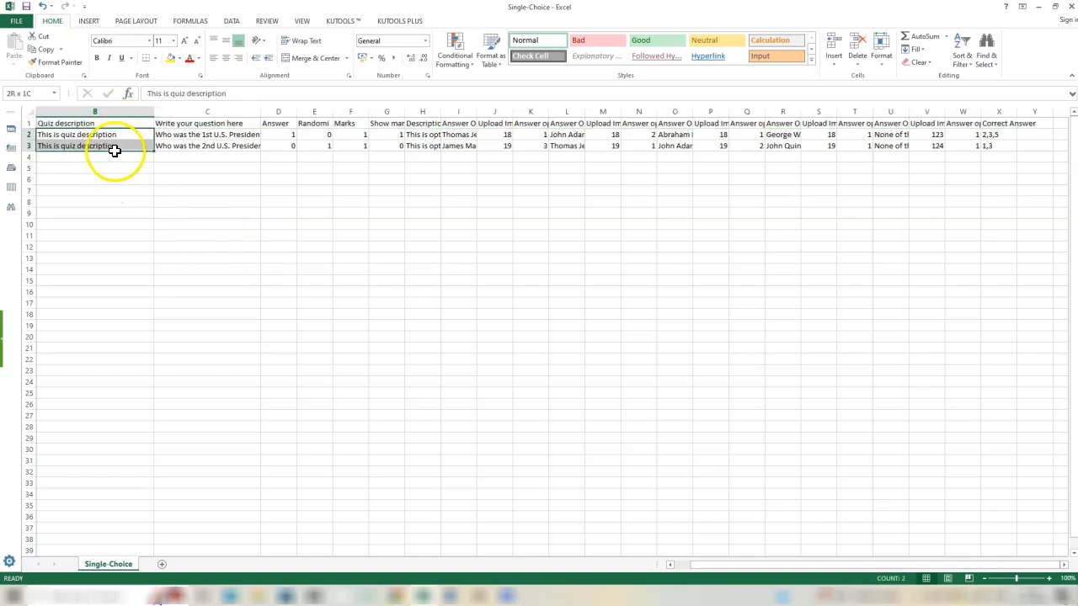
pyautogui.moveTo(208, 136); pyautogui.dragTo(211, 149)
pyautogui.moveTo(383, 135); pyautogui.dragTo(390, 149)
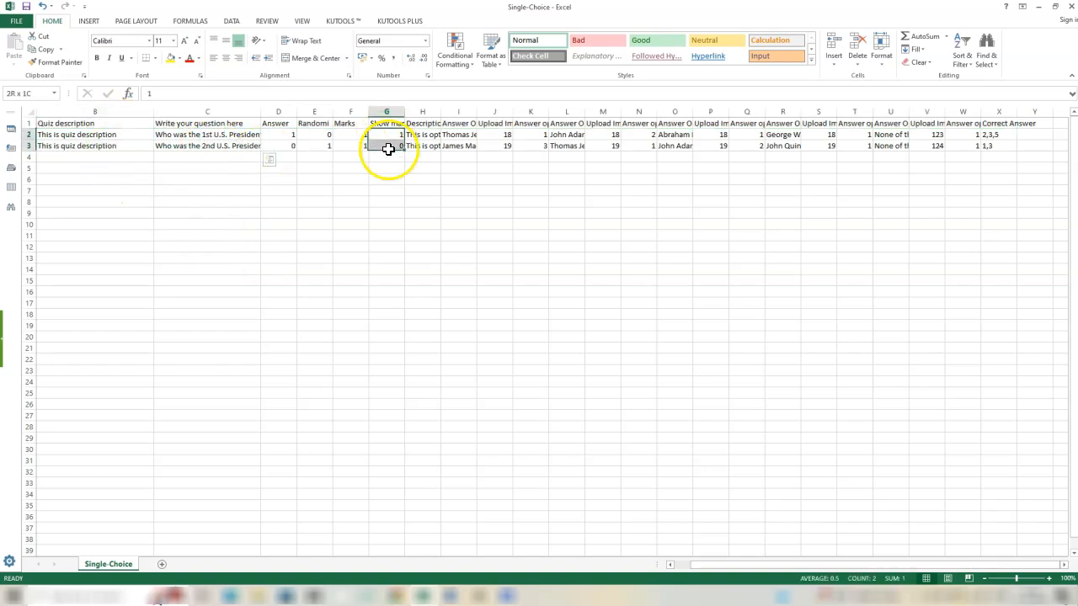
pyautogui.keyDown('ctrl'); pyautogui.scroll(1, 418, 248); pyautogui.keyUp('ctrl')
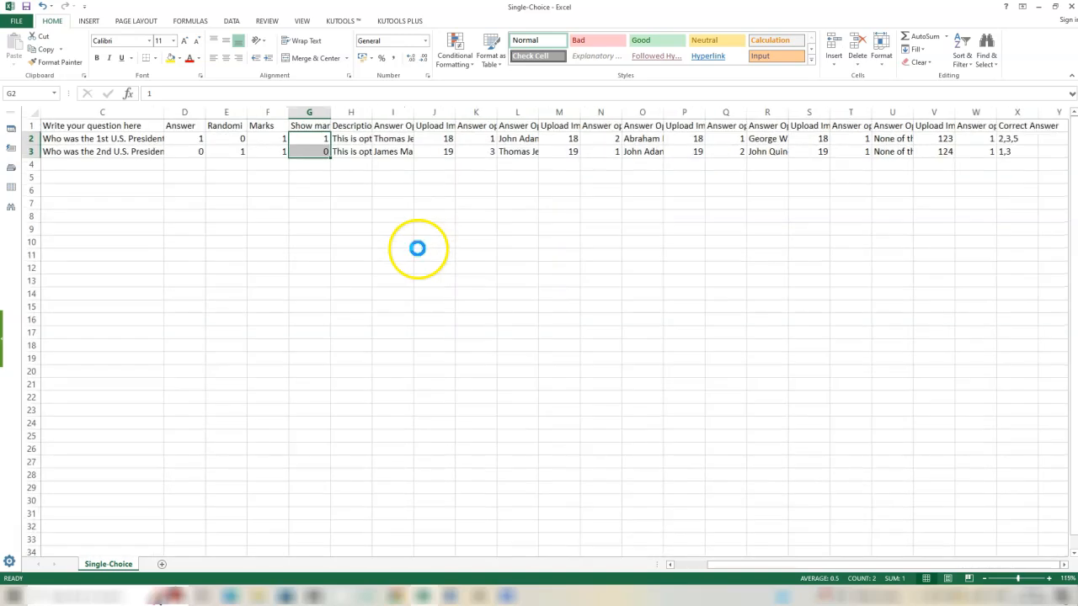
pyautogui.keyDown('ctrl'); pyautogui.scroll(3, 416, 247); pyautogui.keyUp('ctrl')
pyautogui.moveTo(738, 565); pyautogui.dragTo(677, 565)
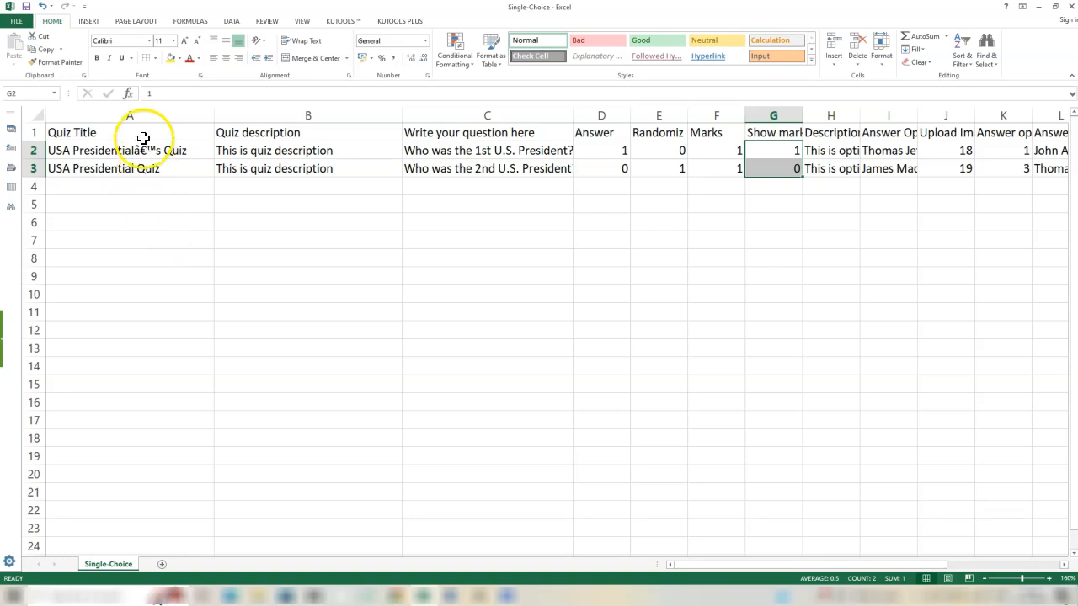
pyautogui.moveTo(144, 139); pyautogui.dragTo(202, 163)
pyautogui.moveTo(310, 141); pyautogui.dragTo(308, 168)
pyautogui.moveTo(453, 139); pyautogui.dragTo(464, 177)
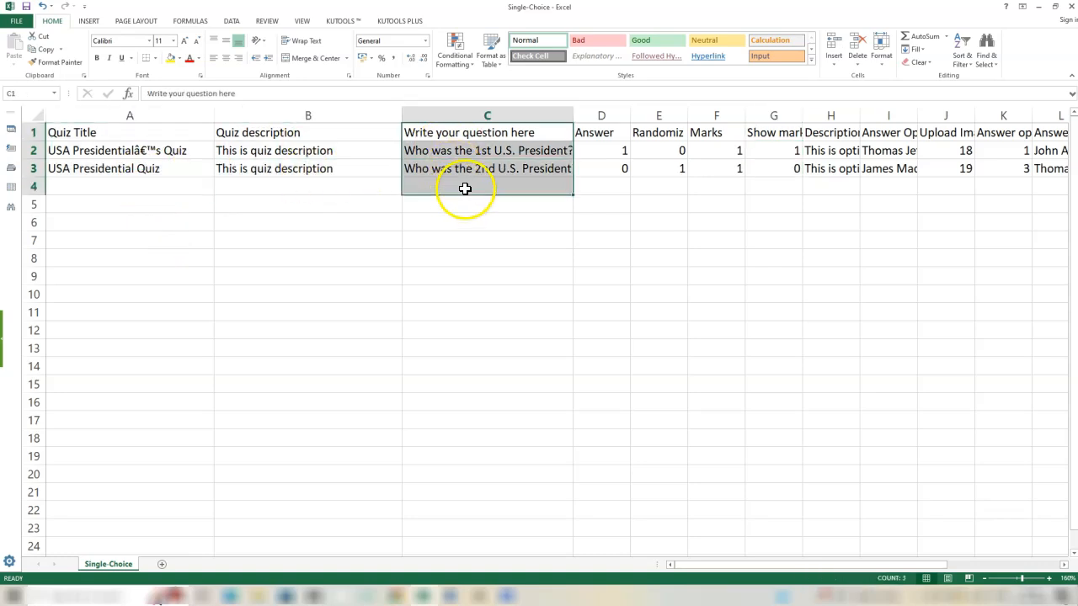
pyautogui.moveTo(610, 137); pyautogui.dragTo(780, 187)
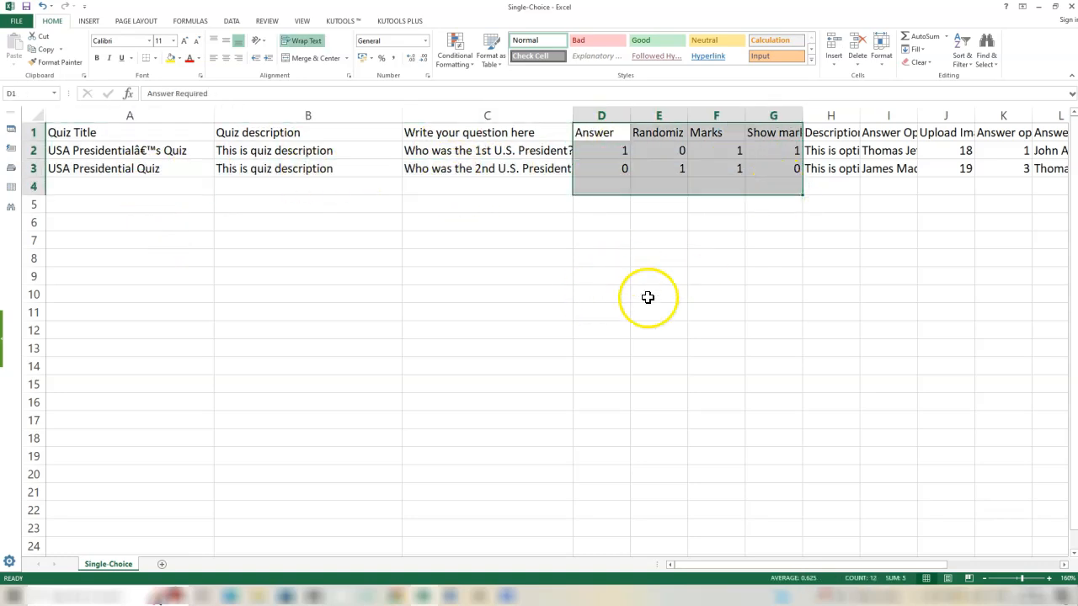
# Step: Enter "Image Quiz" as the quiz title in A2 and repeat it down to A6, leaving A7 empty
pyautogui.click(182, 154)
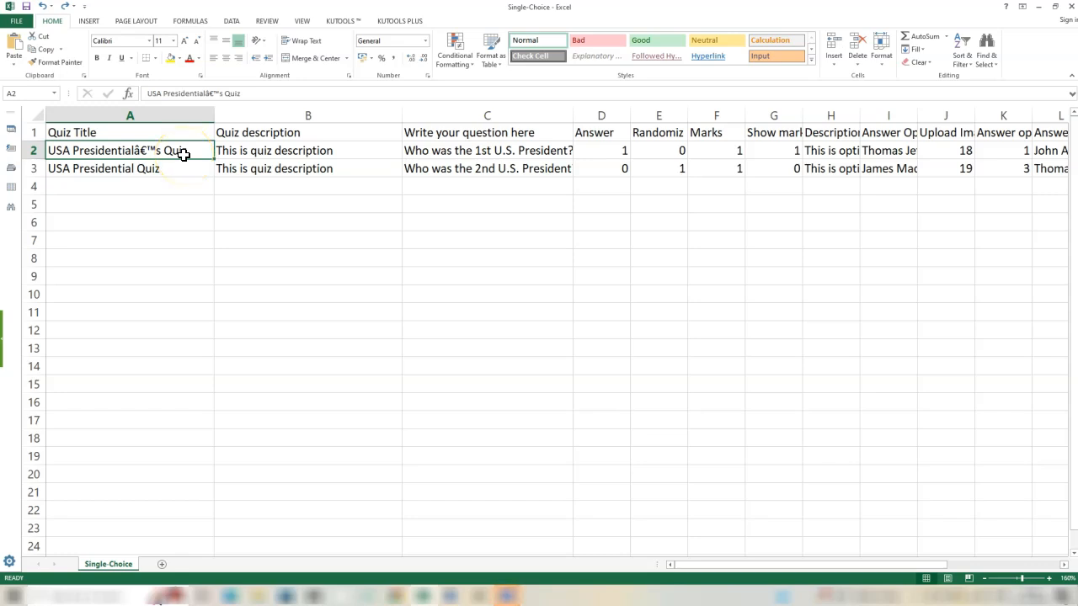
pyautogui.write('Image')
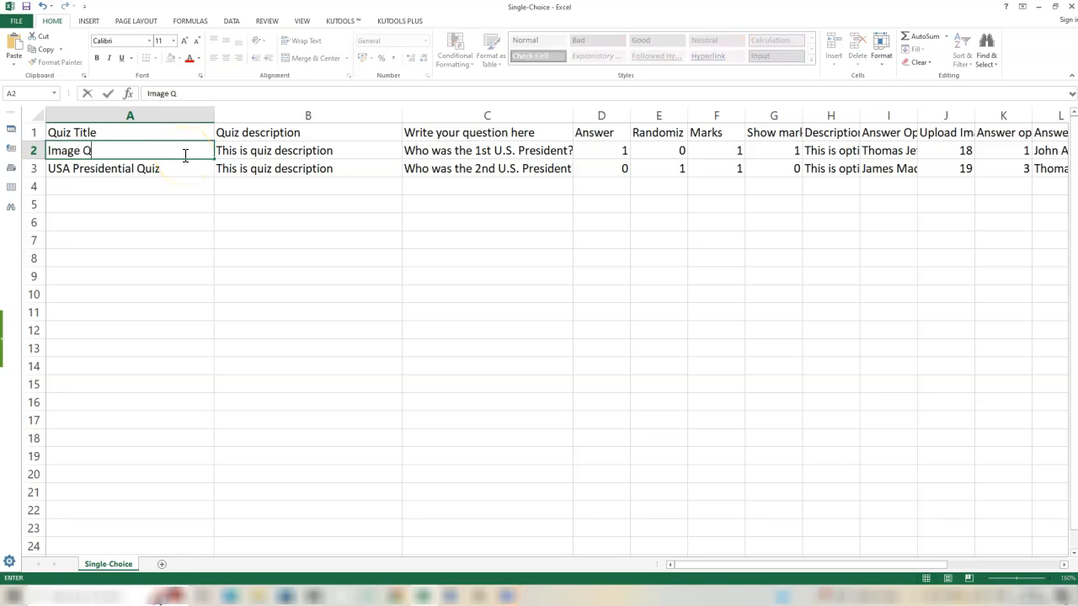
pyautogui.moveTo(214, 160); pyautogui.dragTo(191, 257)
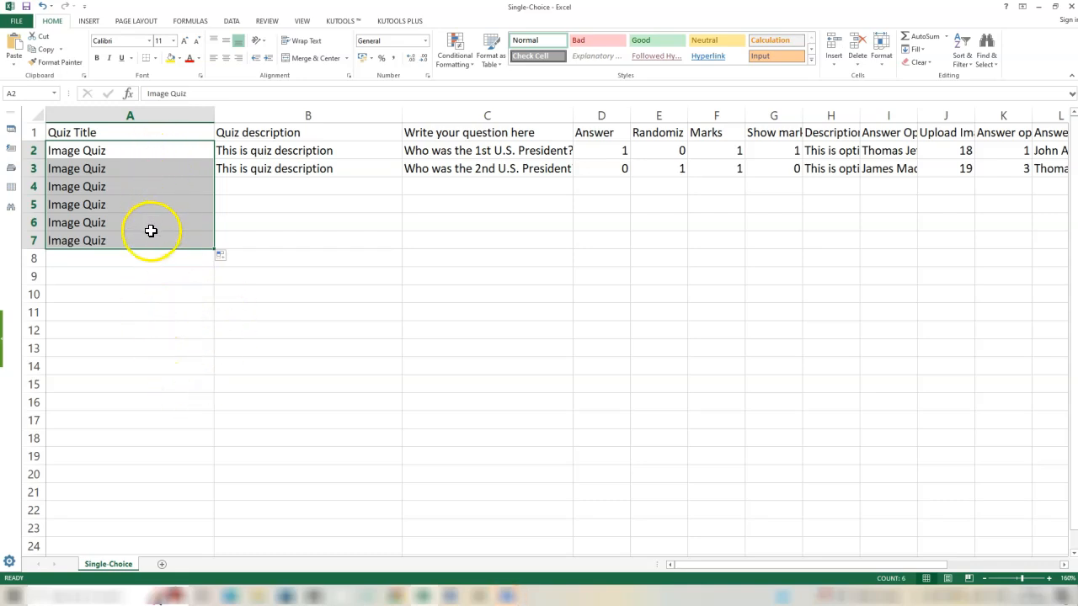
pyautogui.click(151, 242)
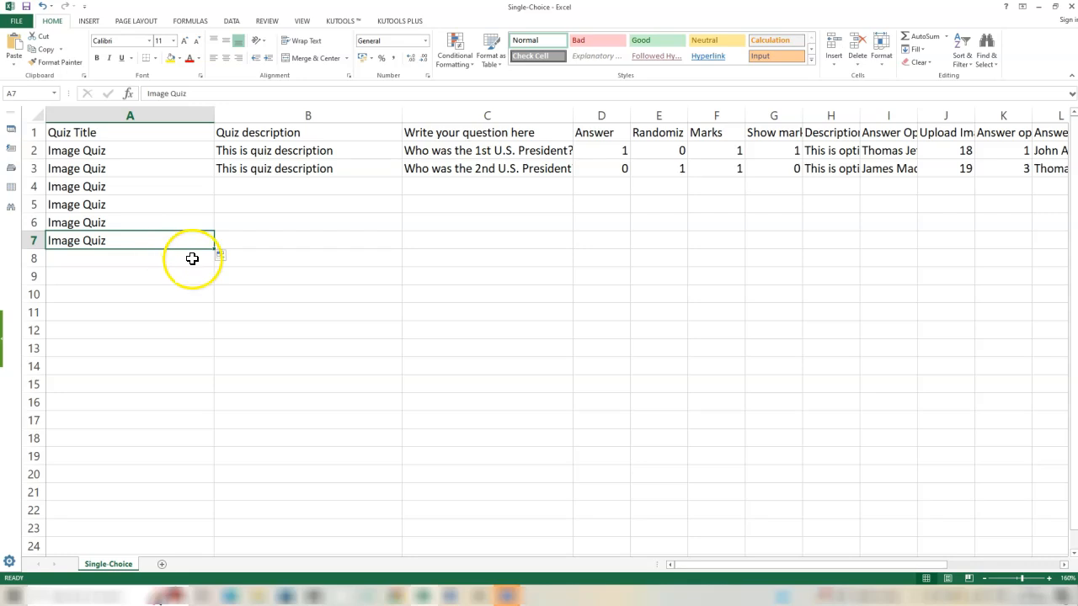
pyautogui.moveTo(134, 152); pyautogui.dragTo(134, 221)
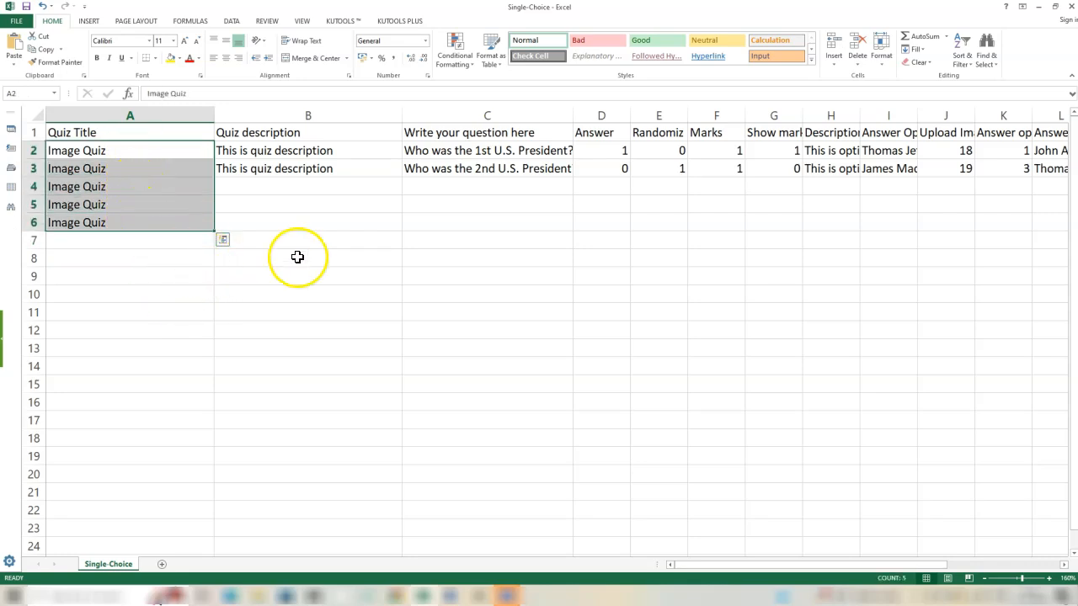
# Step: Replace the quiz description in B2 with the "Identify the Images" welcome text, unwrapped, and fill it down to B6
pyautogui.doubleClick(348, 151)
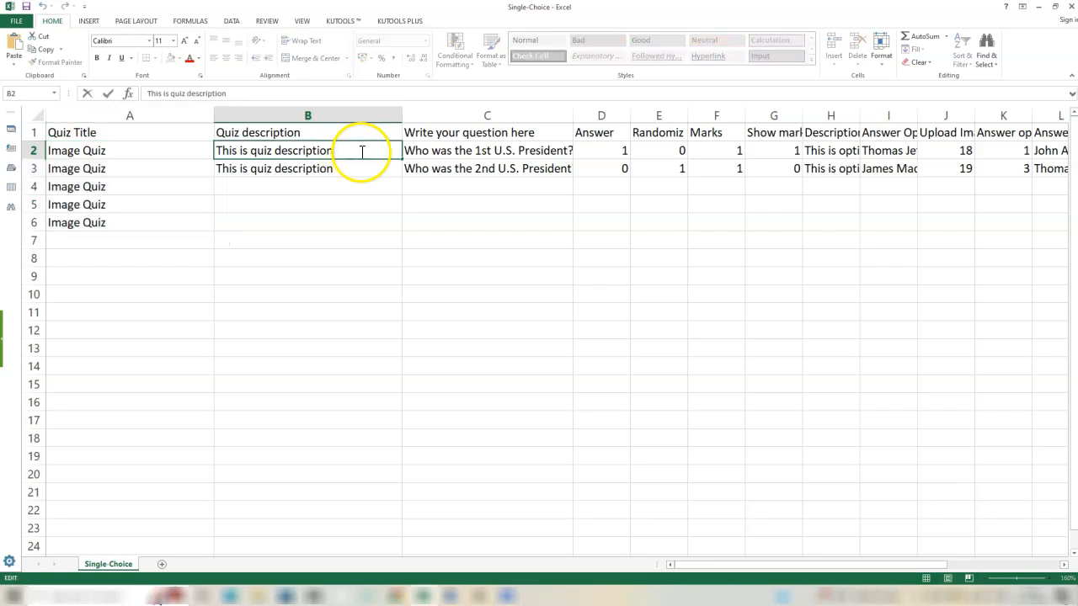
pyautogui.moveTo(362, 152); pyautogui.dragTo(230, 152)
pyautogui.write('Welcome to the "Identify the Images" quiz! This engaging quiz is designed to test your knowledge of various categories, including fruits, animals, landmarks, car brands, and dog breeds. Each question presents an image, and you\'ll need to select the correct answer from five options provided.  Instructions:  Carefully examine each image. Choose the answer that best matches the image displayed. You can select only one option per question. At the end of the quiz, you\'ll receive feedback on your performance. Get ready to challenge your visual recognition skills and have fun! Good luck!')
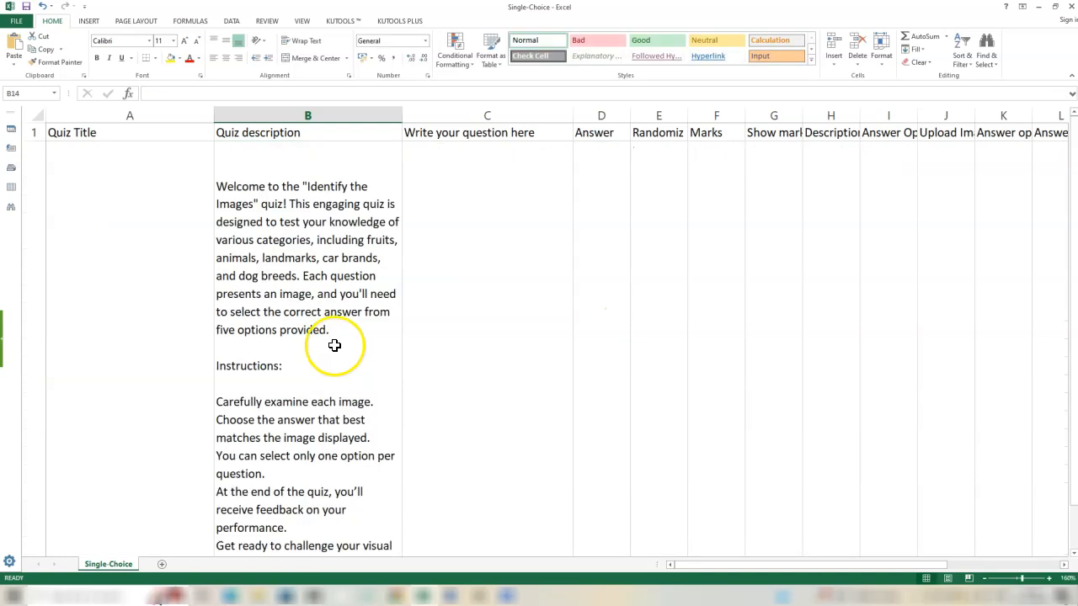
pyautogui.click(299, 42)
pyautogui.moveTo(402, 143); pyautogui.dragTo(395, 211)
pyautogui.scroll(1, 394, 295)
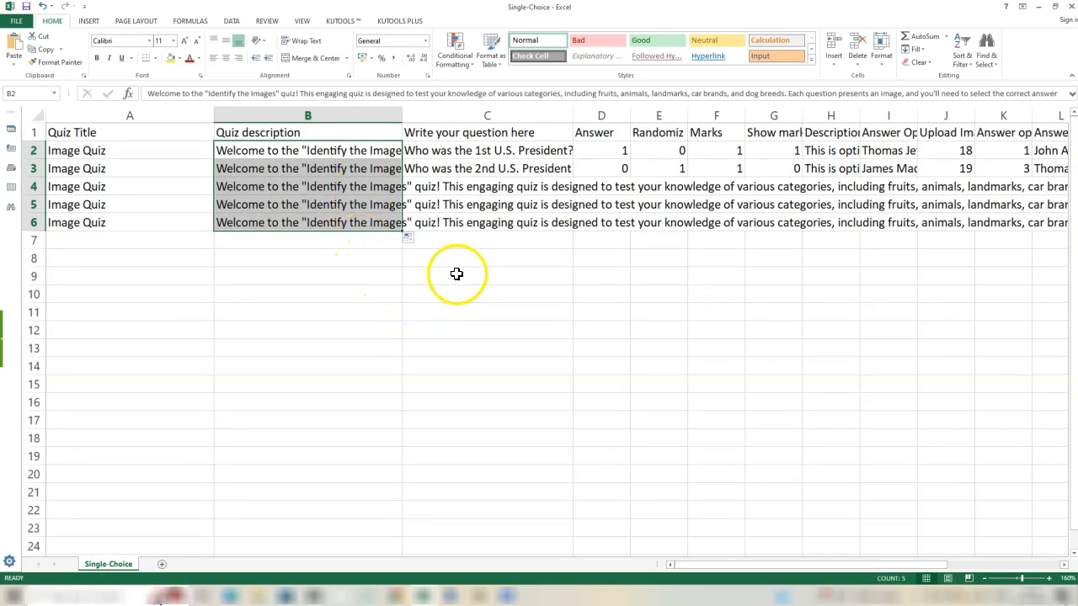
# Step: Paste the five image questions, from "Identify the Fruit" to "What Type of Dog is This?", into C2:C6
pyautogui.click(489, 151)
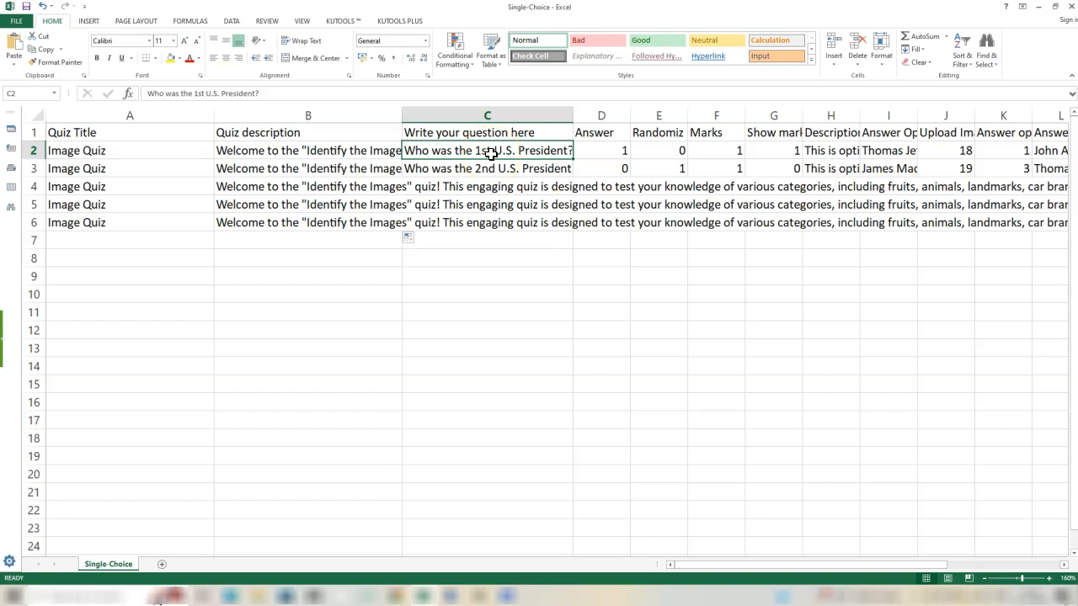
pyautogui.hotkey('ctrl', 'c')
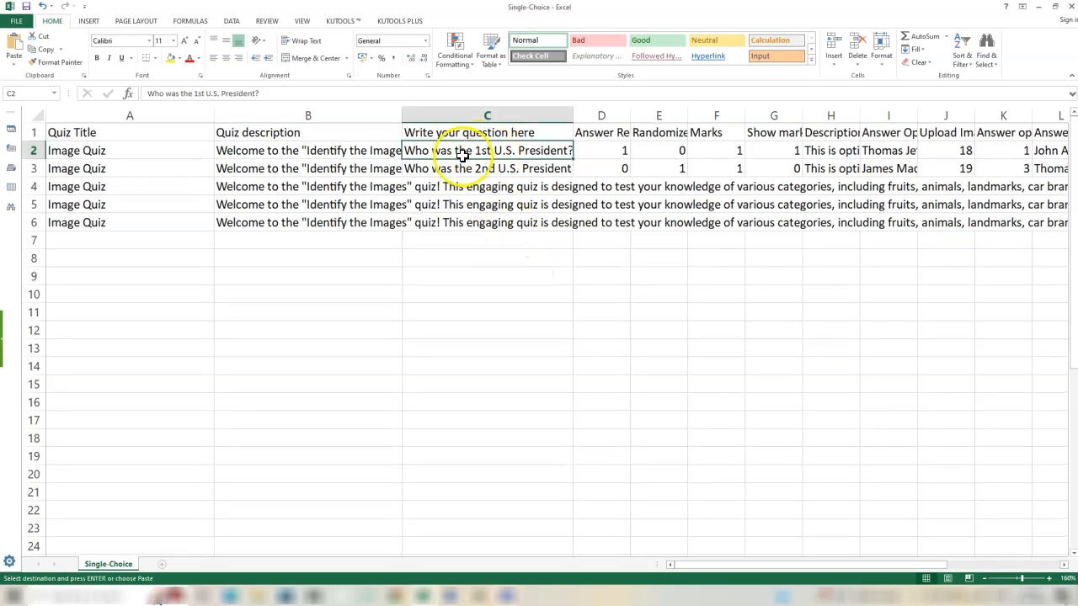
pyautogui.hotkey('ctrl', 'v')
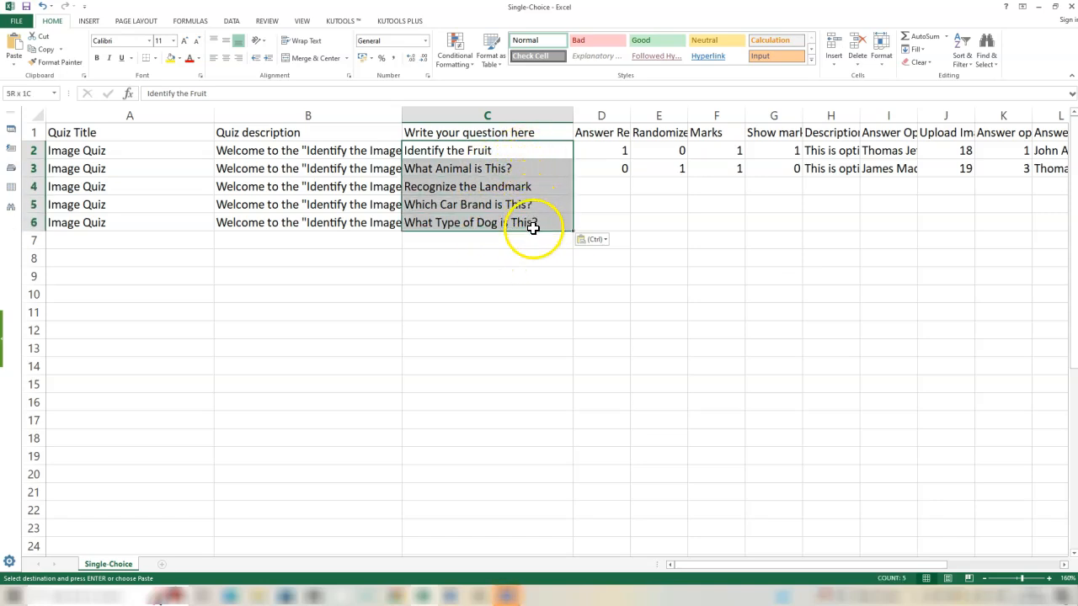
pyautogui.click(477, 312)
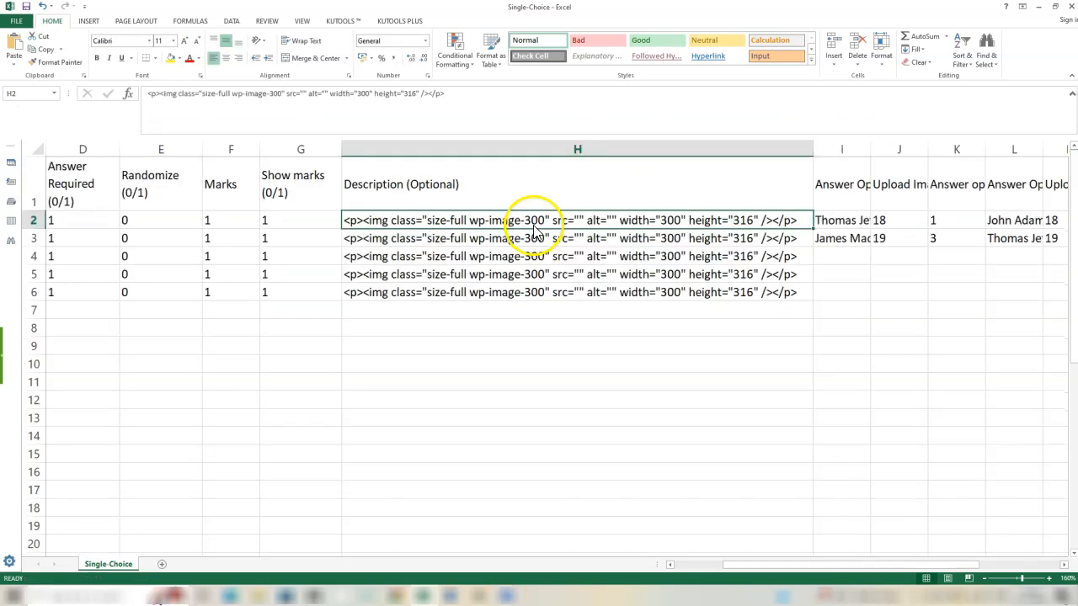
# Step: Examine the image HTML code in the Description (Optional) cells H2:H6
pyautogui.click(530, 217)
pyautogui.moveTo(570, 221); pyautogui.dragTo(572, 296)
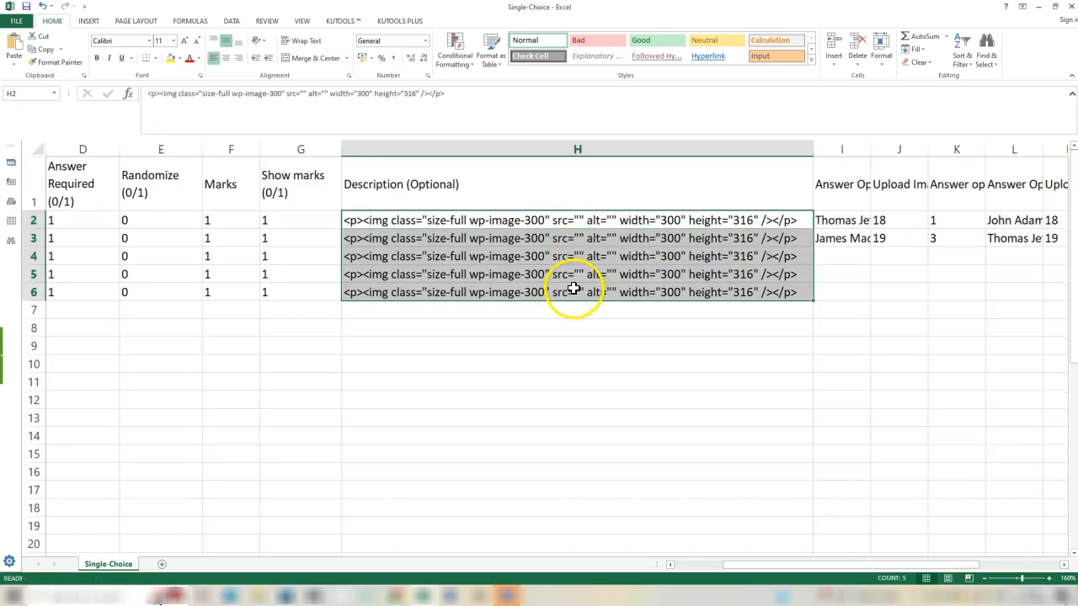
pyautogui.click(555, 322)
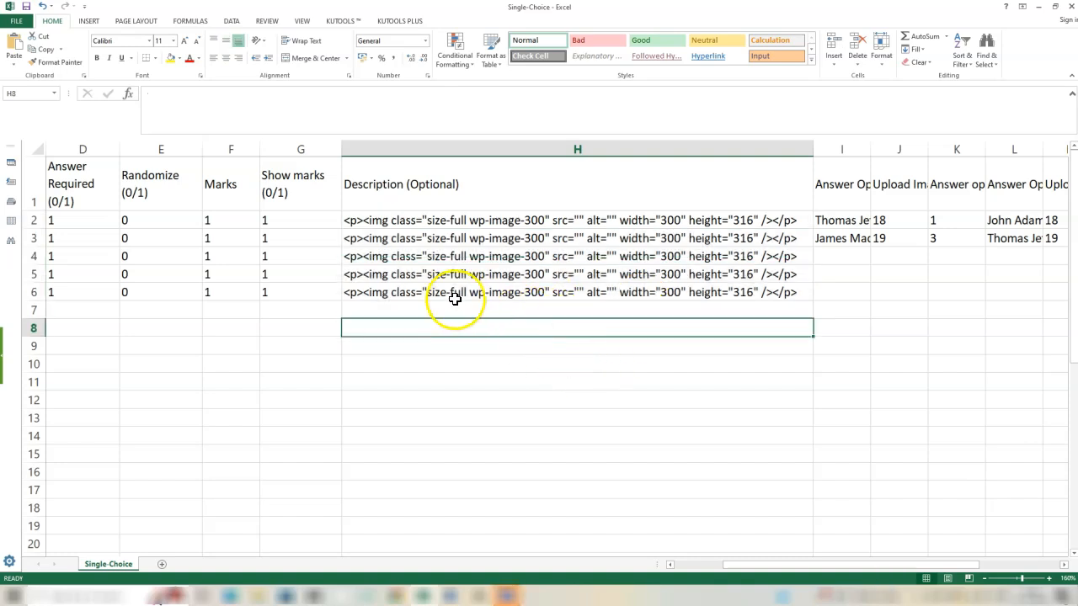
pyautogui.click(573, 276)
pyautogui.click(584, 222)
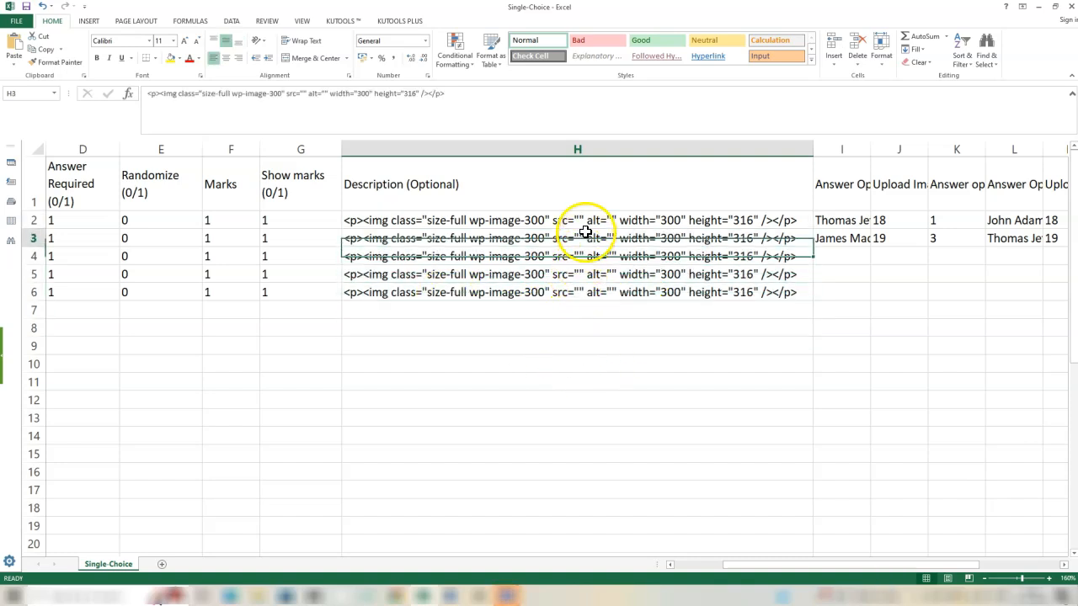
# Step: Copy the URL of banana.png from the WordPress Media Library and paste it into the alt attribute of the image code in H2
pyautogui.click(612, 340)
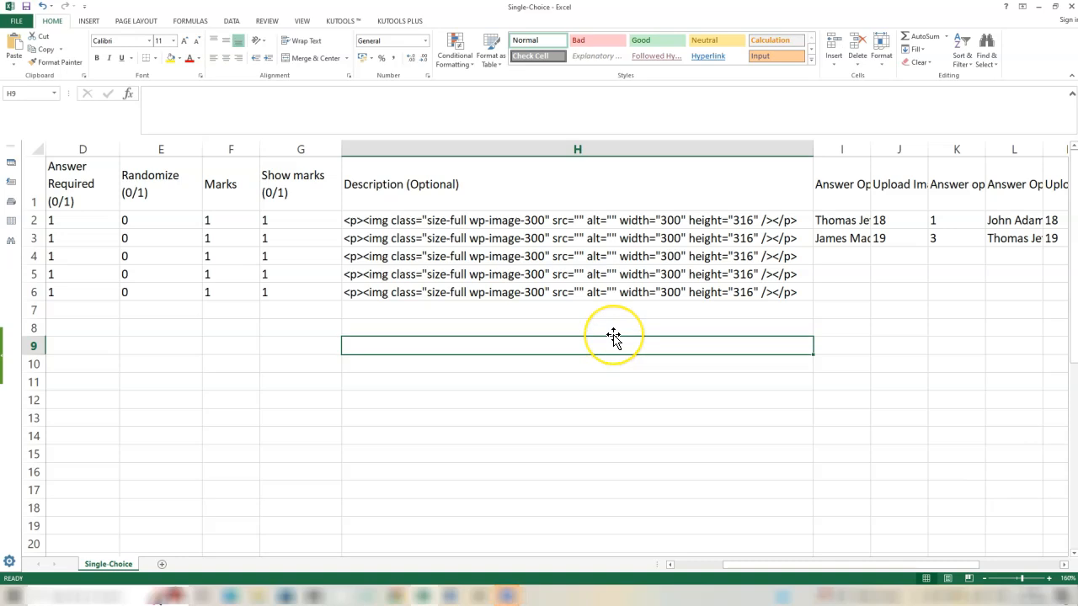
pyautogui.click(564, 223)
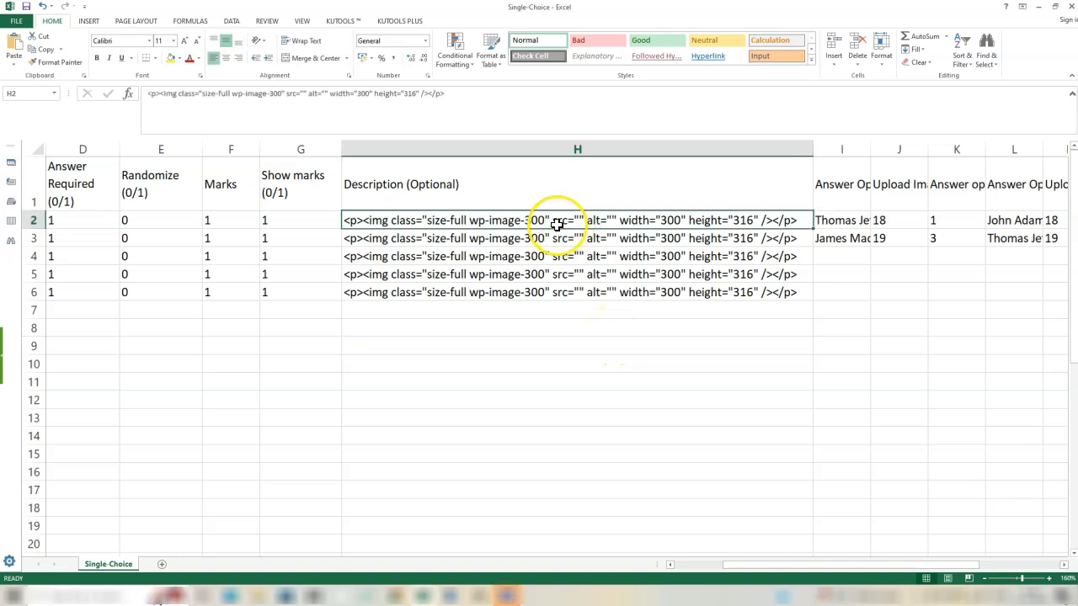
pyautogui.moveTo(558, 226); pyautogui.dragTo(555, 291)
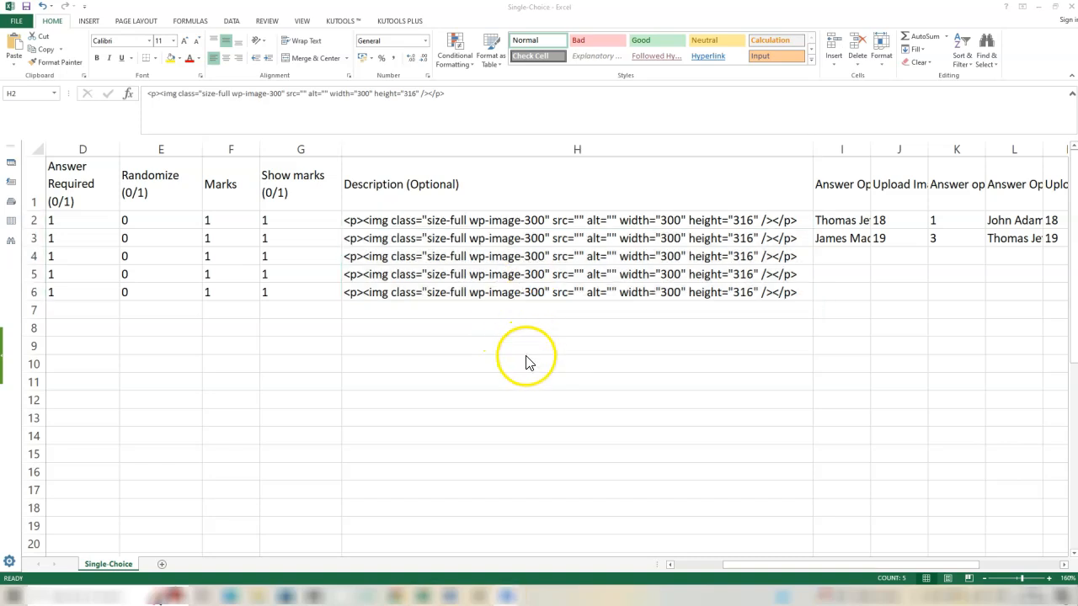
pyautogui.moveTo(412, 595)
pyautogui.click(450, 552)
pyautogui.scroll(-2, 493, 395)
pyautogui.scroll(-3, 493, 395)
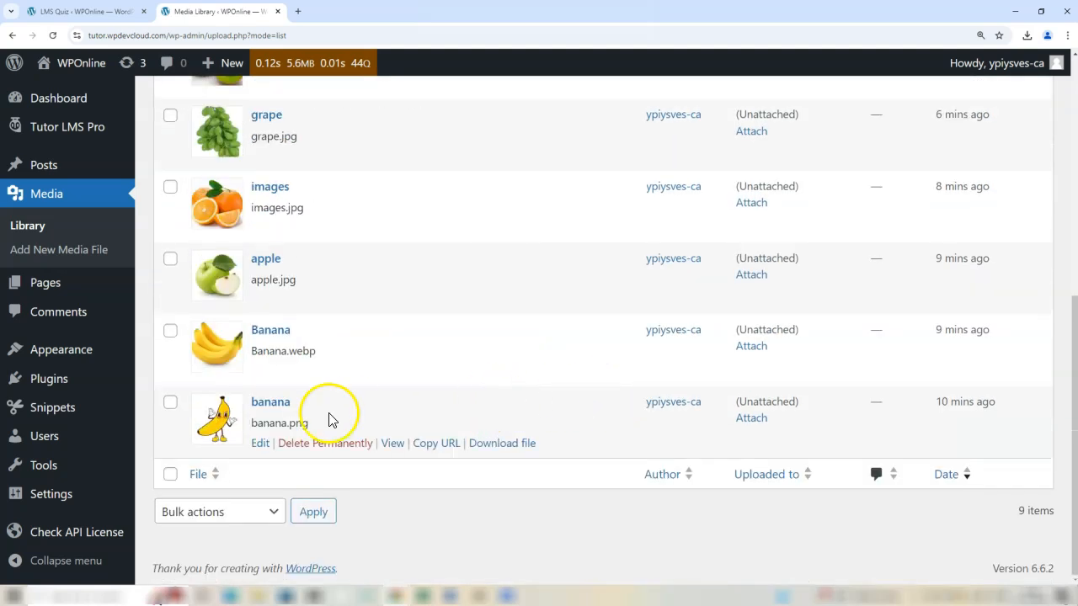
pyautogui.click(435, 443)
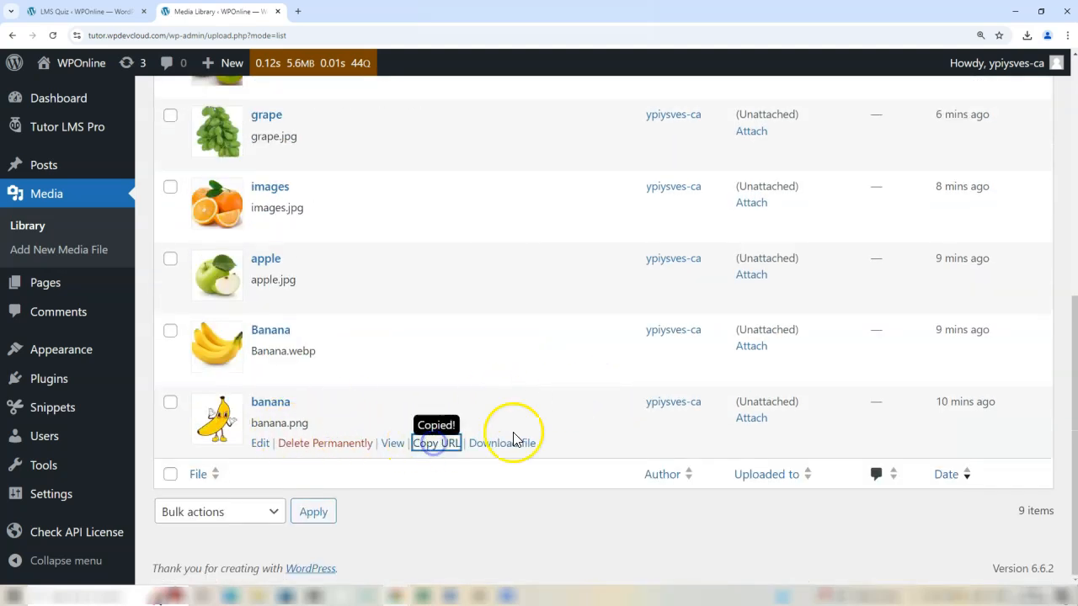
pyautogui.click(423, 596)
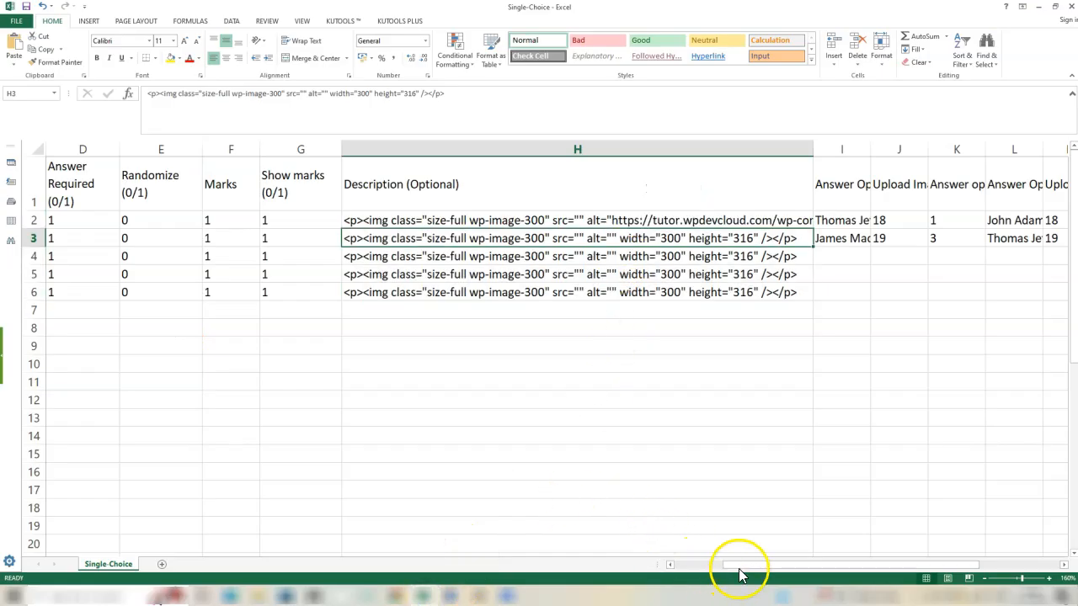
# Step: Copy the URL of the animal photo e5b98110fcd62d6ebe0e636262170175.jpg from the Media Library into the src attribute of the image code in H3
pyautogui.moveTo(741, 566); pyautogui.dragTo(774, 582)
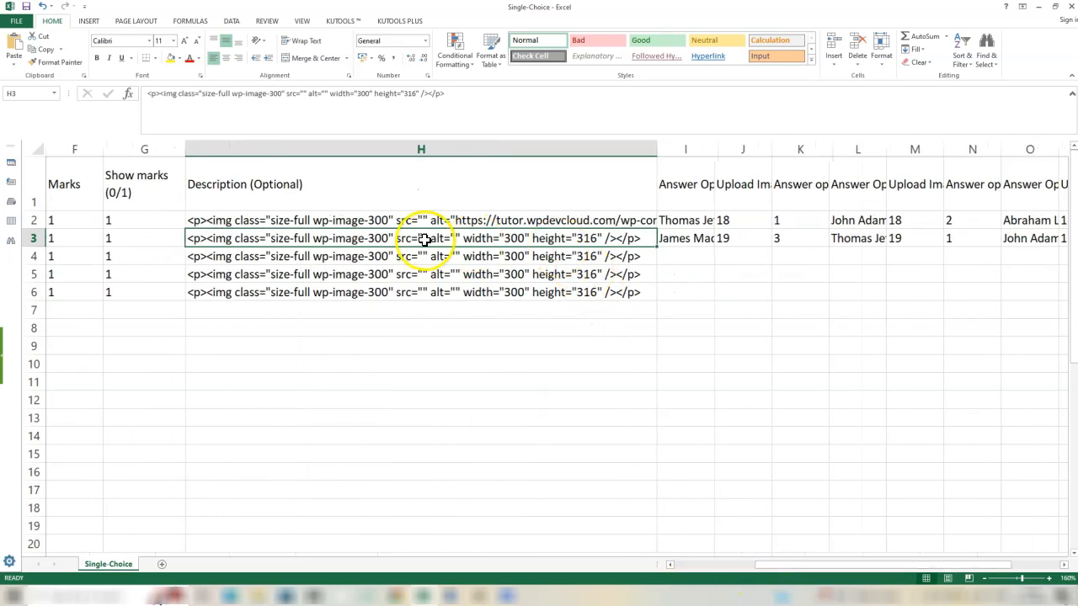
pyautogui.click(404, 595)
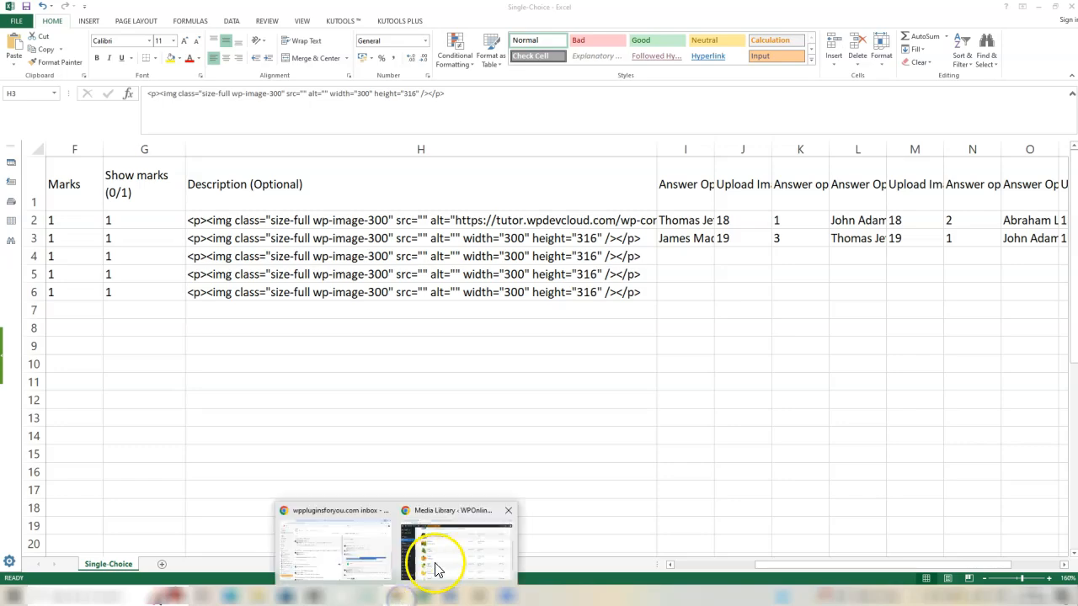
pyautogui.click(435, 570)
pyautogui.click(431, 187)
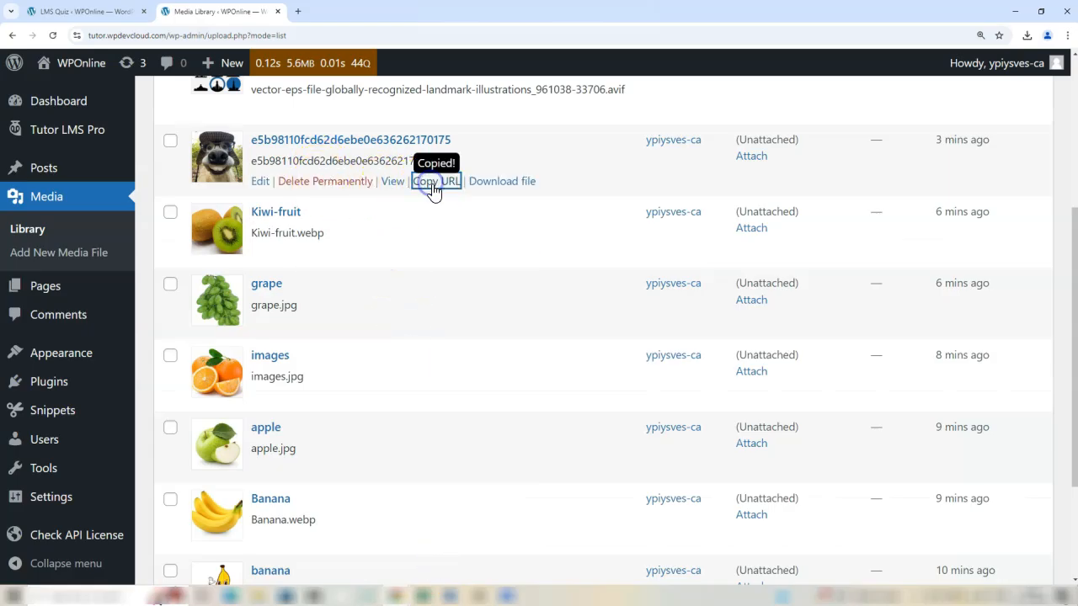
pyautogui.click(423, 598)
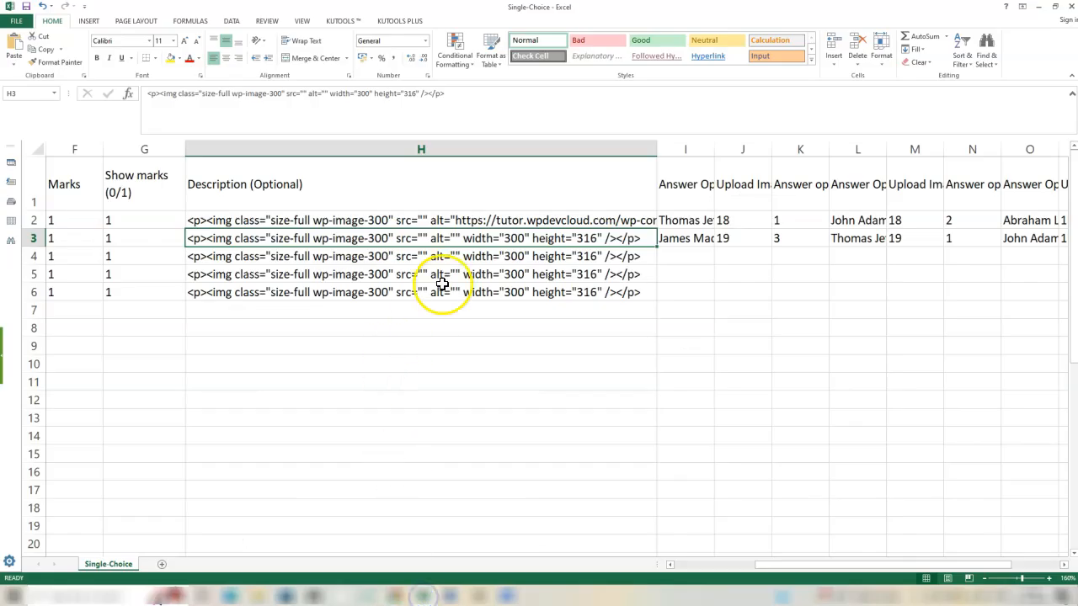
pyautogui.doubleClick(421, 237)
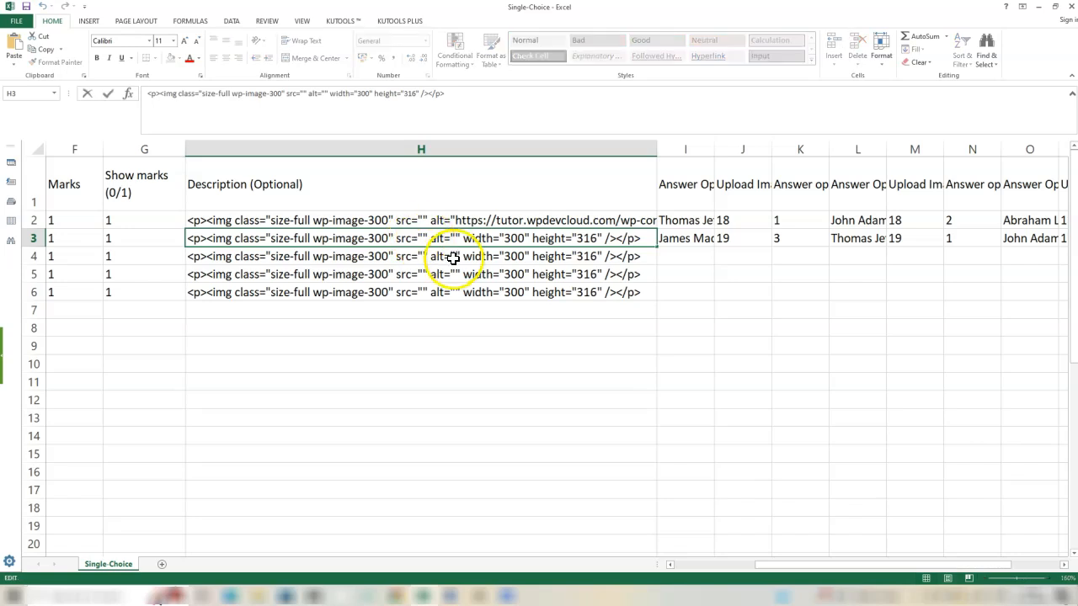
pyautogui.hotkey('ctrl', 'v')
pyautogui.click(444, 347)
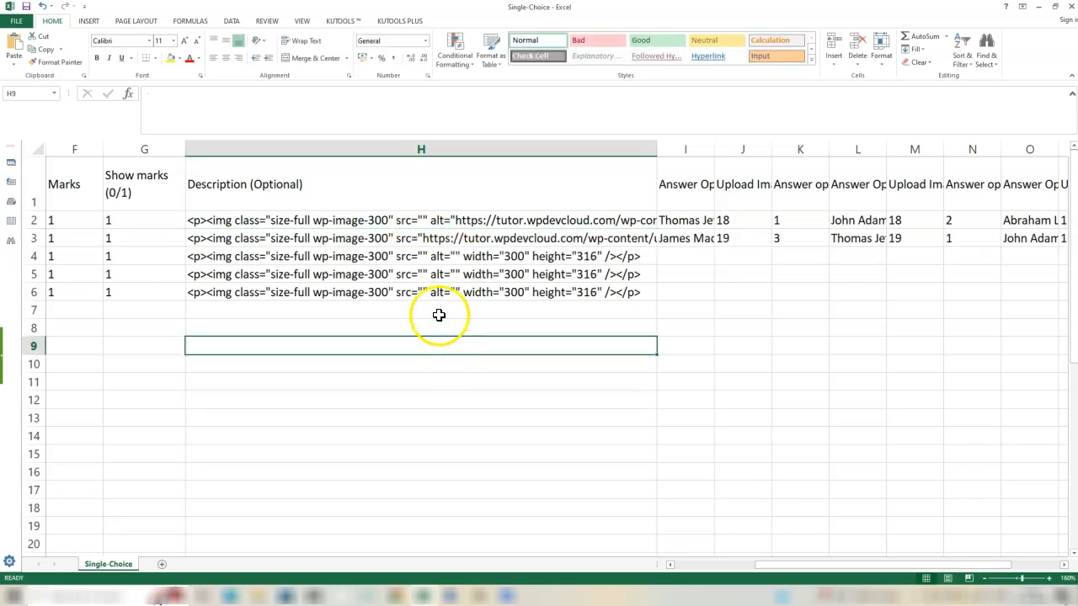
# Step: Copy the URL of the globally-recognized-landmark .avif image from the Media Library into the src attribute of the image code in H4
pyautogui.click(329, 259)
pyautogui.moveTo(773, 573); pyautogui.dragTo(649, 500)
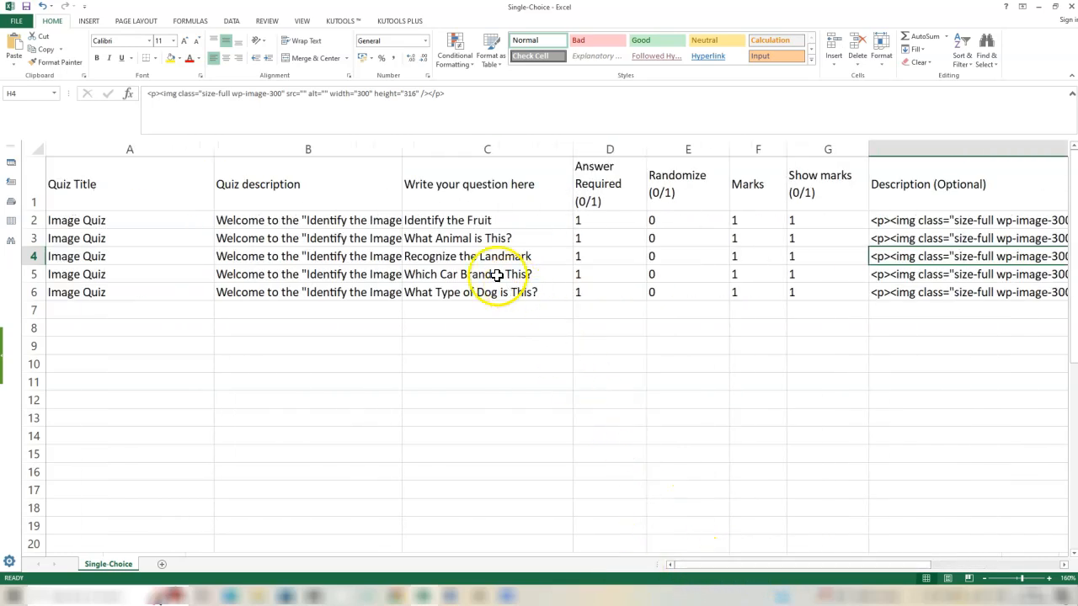
pyautogui.moveTo(703, 577); pyautogui.dragTo(724, 462)
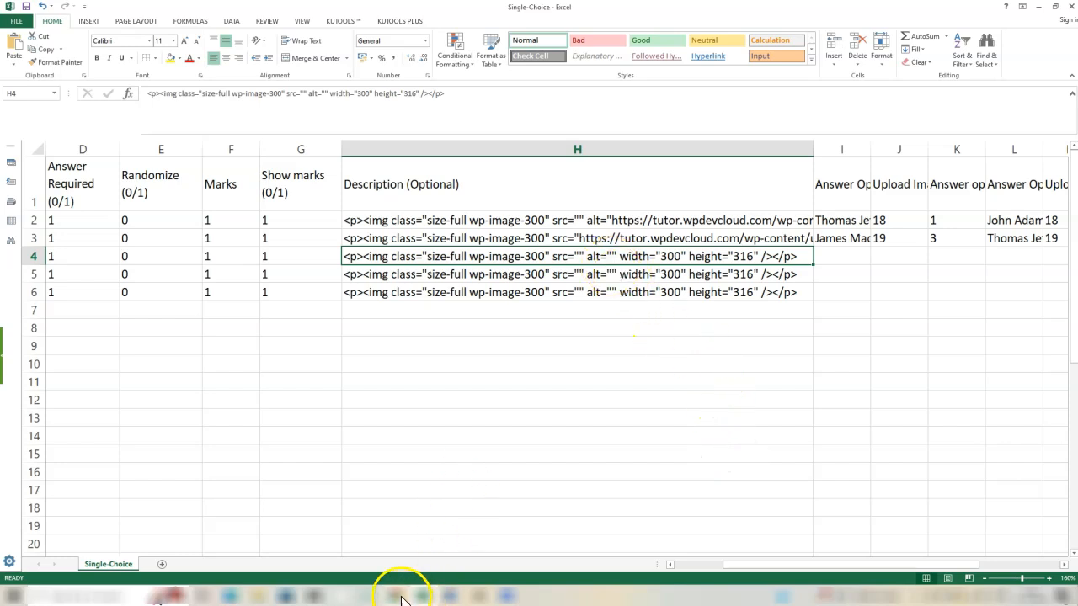
pyautogui.moveTo(402, 599)
pyautogui.click(433, 543)
pyautogui.scroll(2, 446, 511)
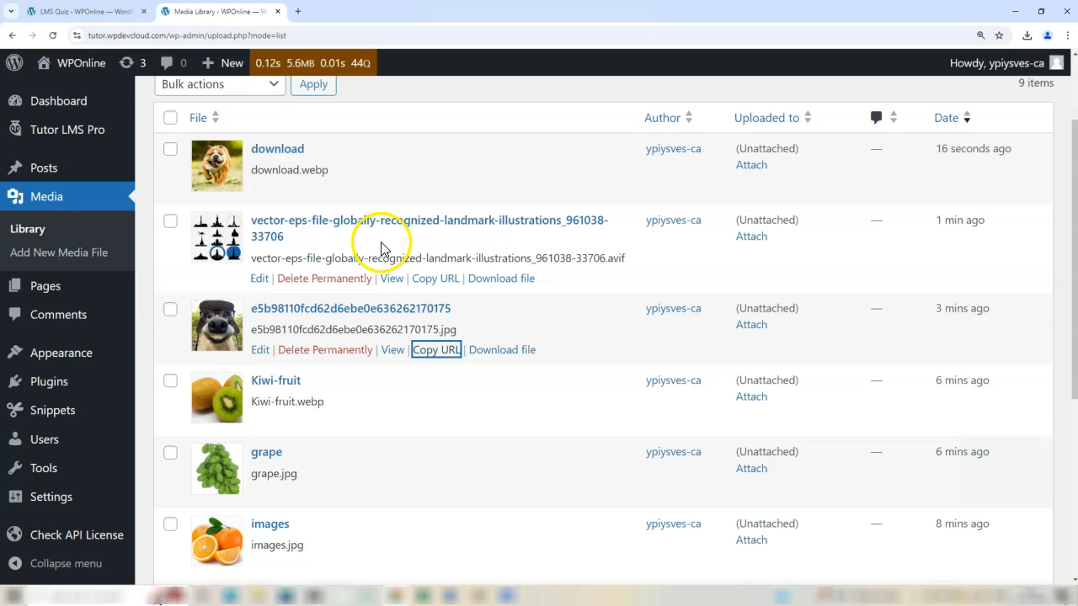
pyautogui.click(443, 282)
pyautogui.click(424, 597)
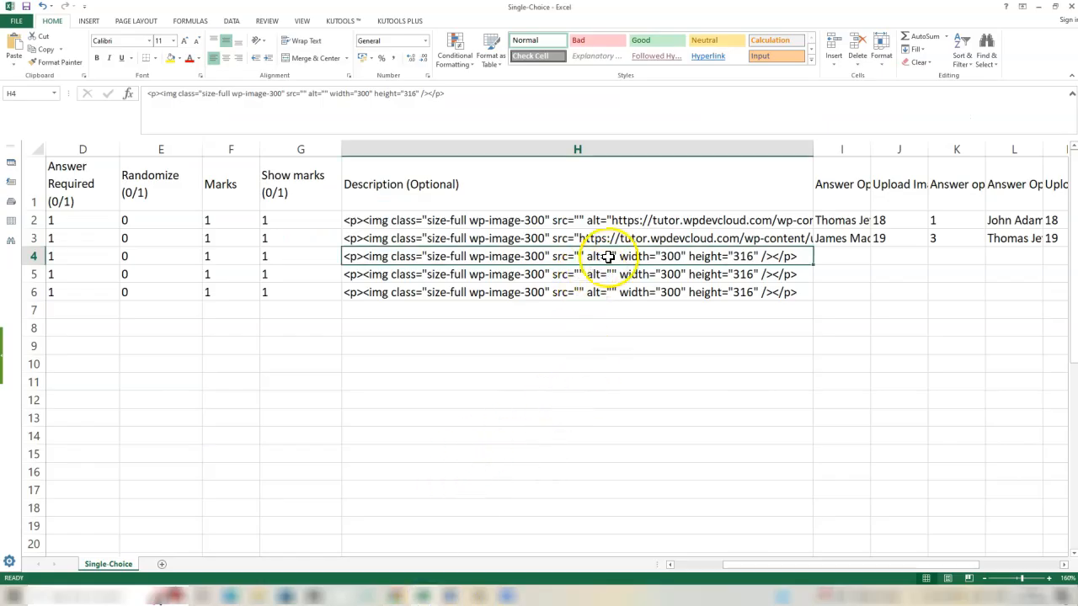
pyautogui.doubleClick(575, 257)
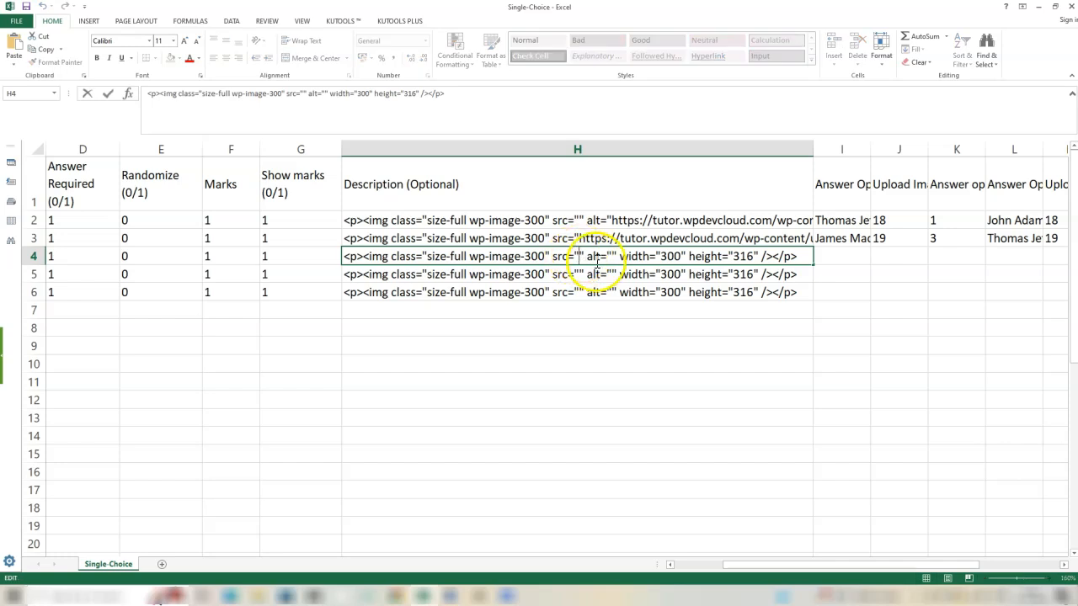
pyautogui.hotkey('ctrl', 'v')
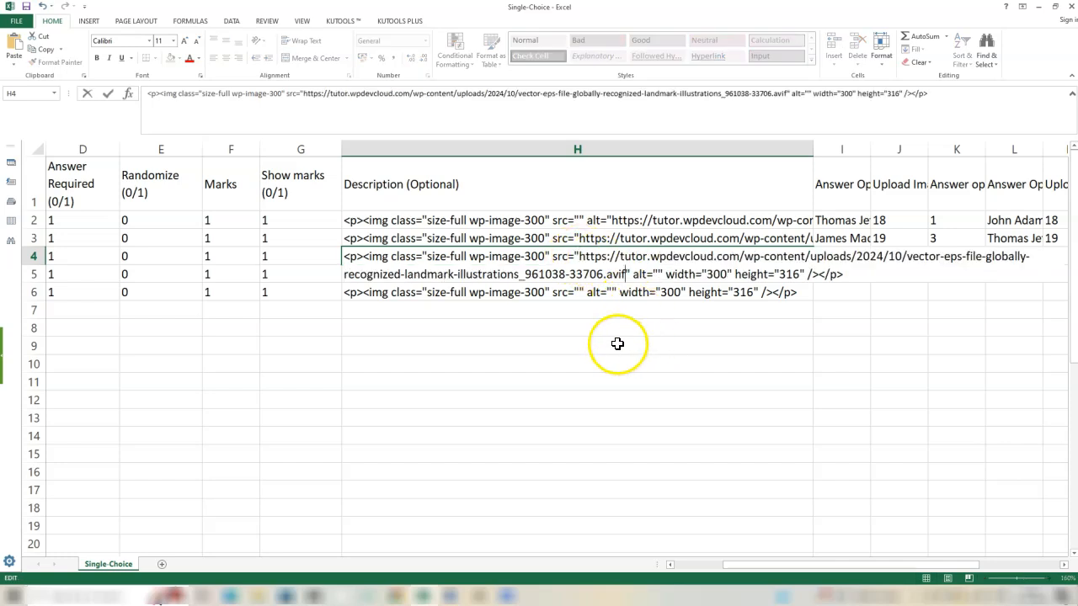
pyautogui.click(589, 343)
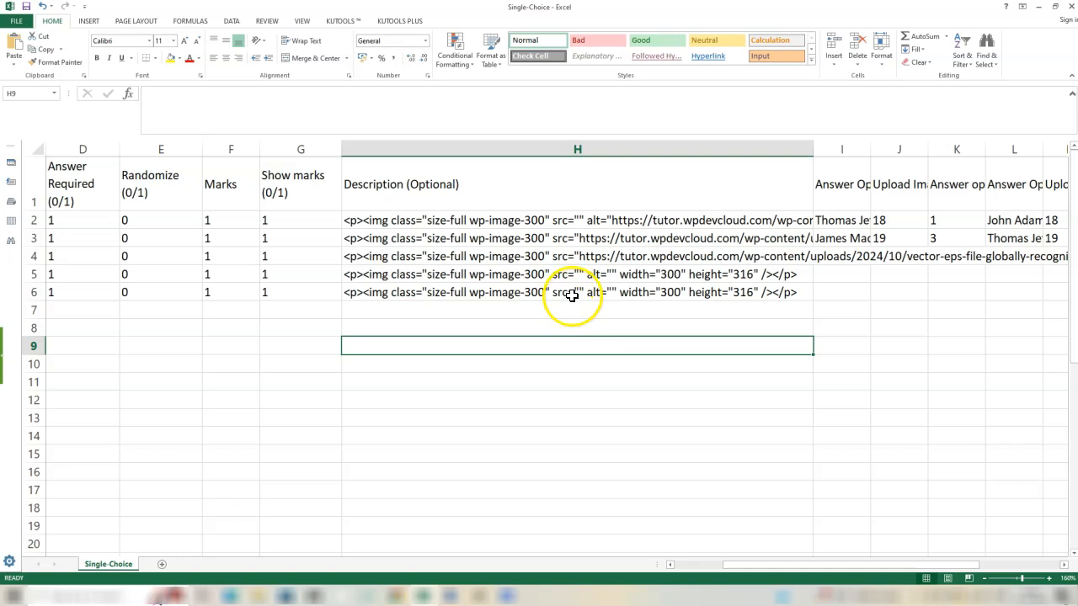
# Step: Copy the URL of the dog image download.webp from the Media Library into the src attribute of the image code in H6
pyautogui.click(571, 294)
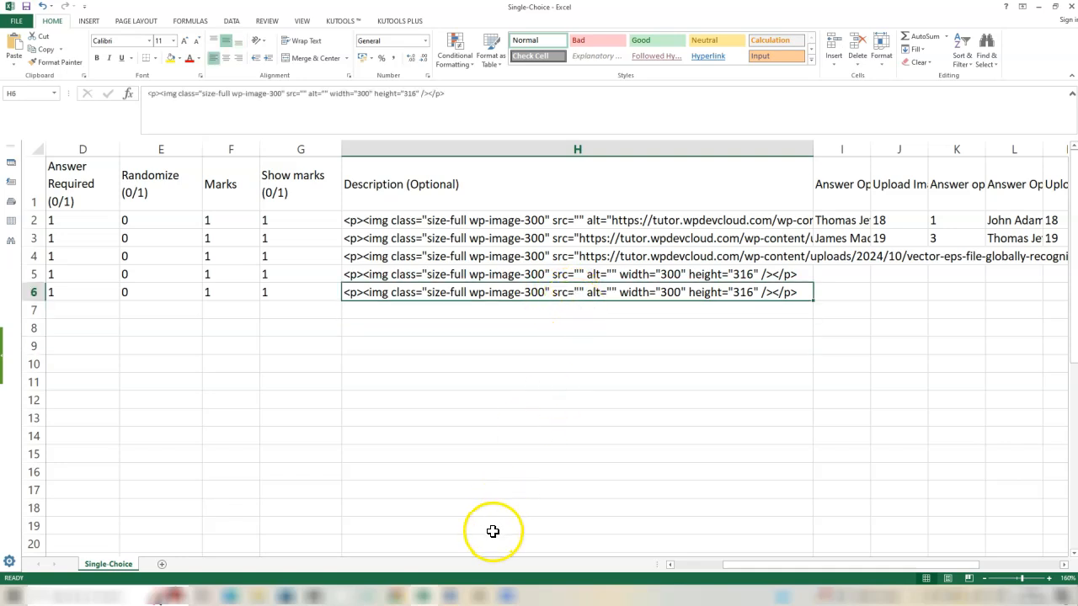
pyautogui.click(570, 277)
pyautogui.moveTo(801, 564)
pyautogui.mouseDown()
pyautogui.moveTo(743, 571)
pyautogui.moveTo(813, 570)
pyautogui.mouseUp()
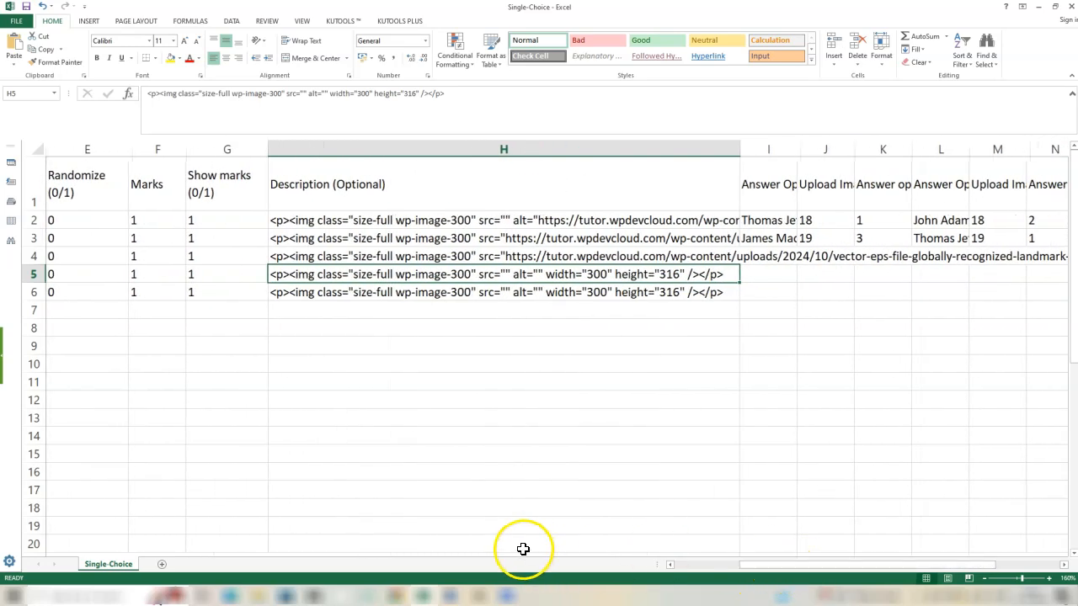
pyautogui.click(339, 594)
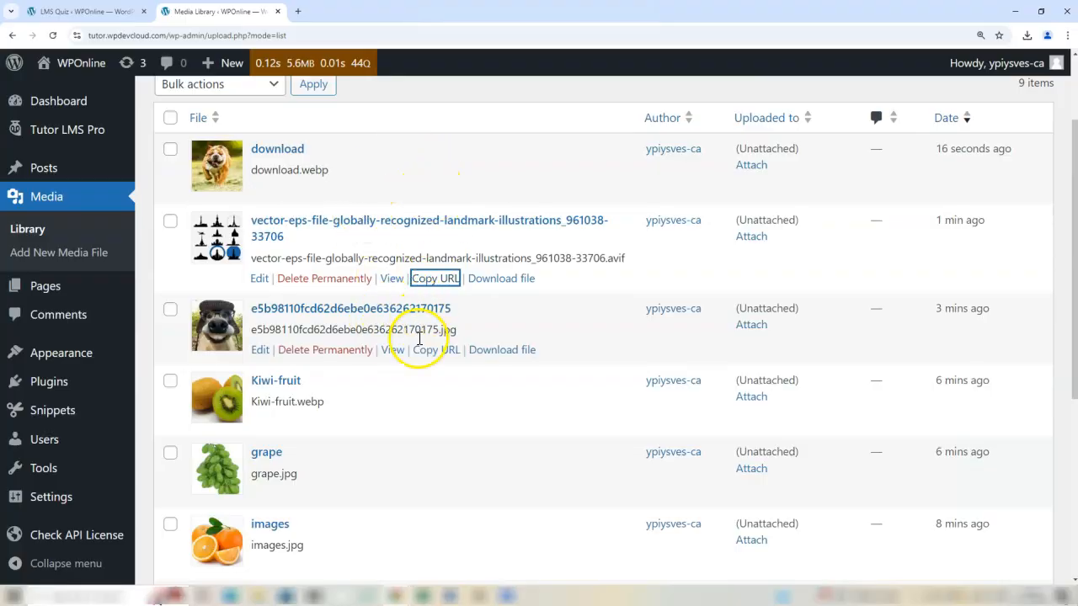
pyautogui.click(444, 192)
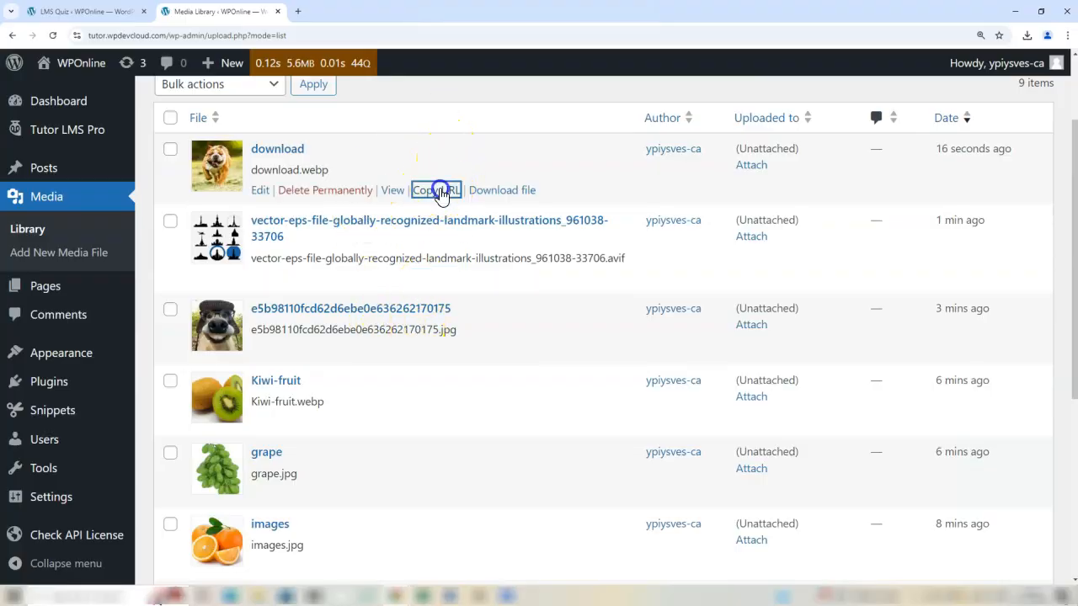
pyautogui.click(429, 594)
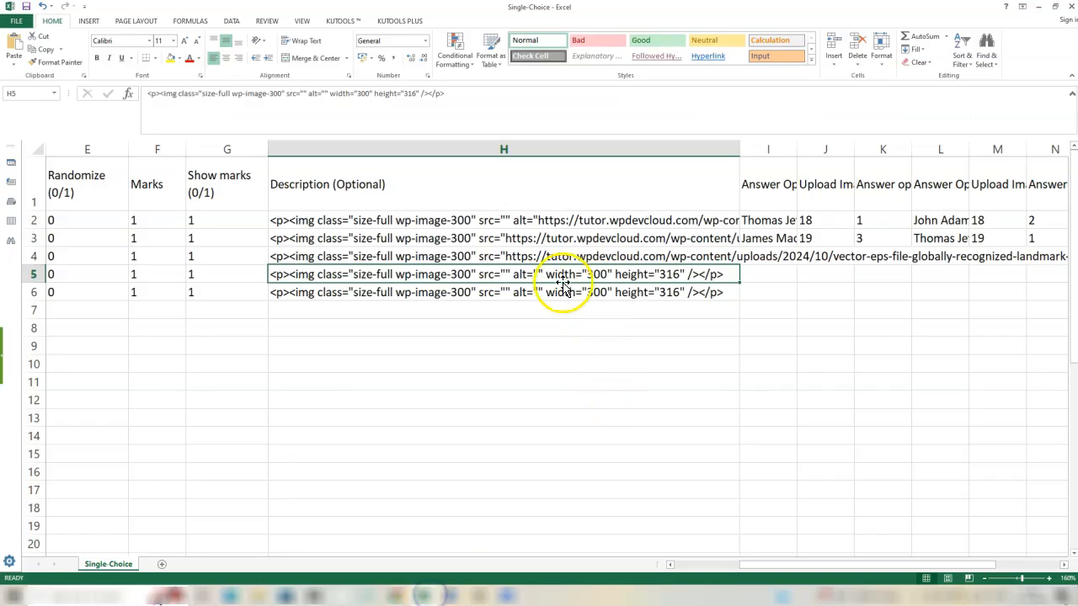
pyautogui.click(524, 292)
pyautogui.doubleClick(537, 293)
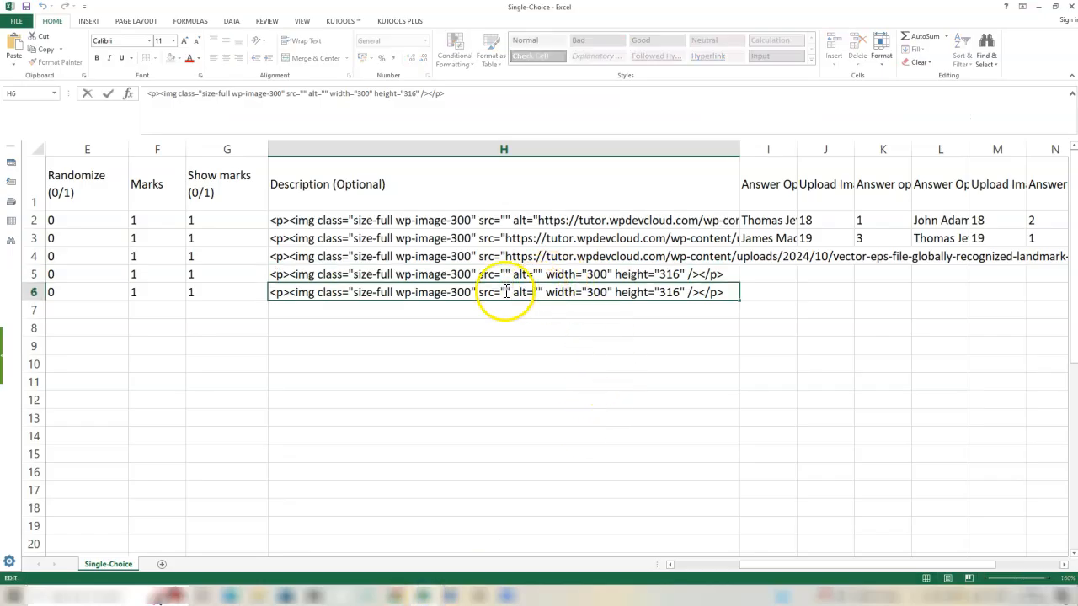
pyautogui.hotkey('ctrl', 'v')
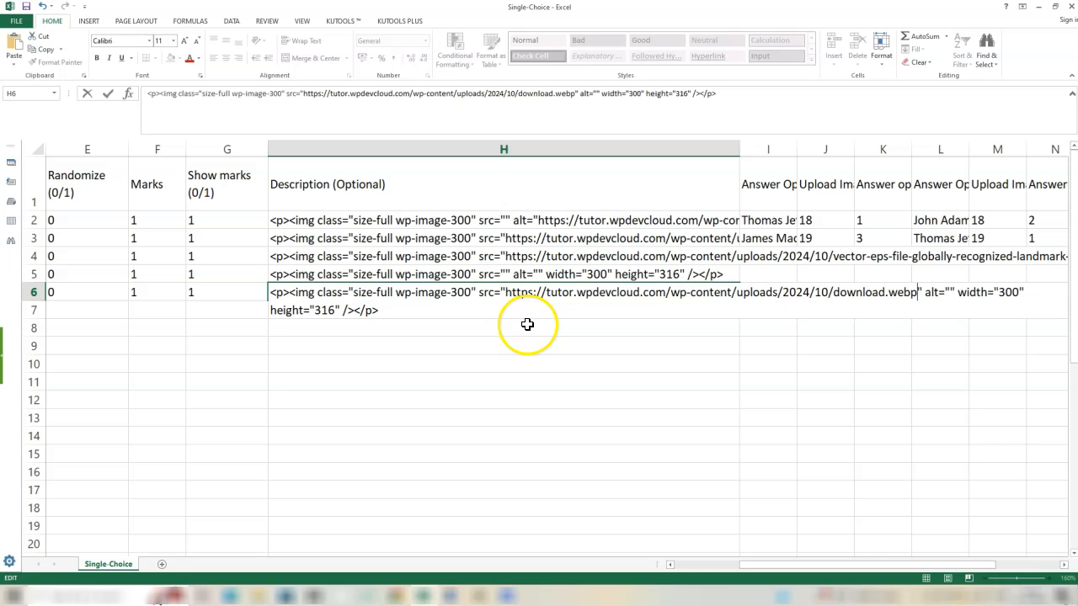
pyautogui.click(557, 379)
# Step: Copy the URL of the car logo images.png from the Media Library into the src attribute of the image code in H5
pyautogui.click(542, 278)
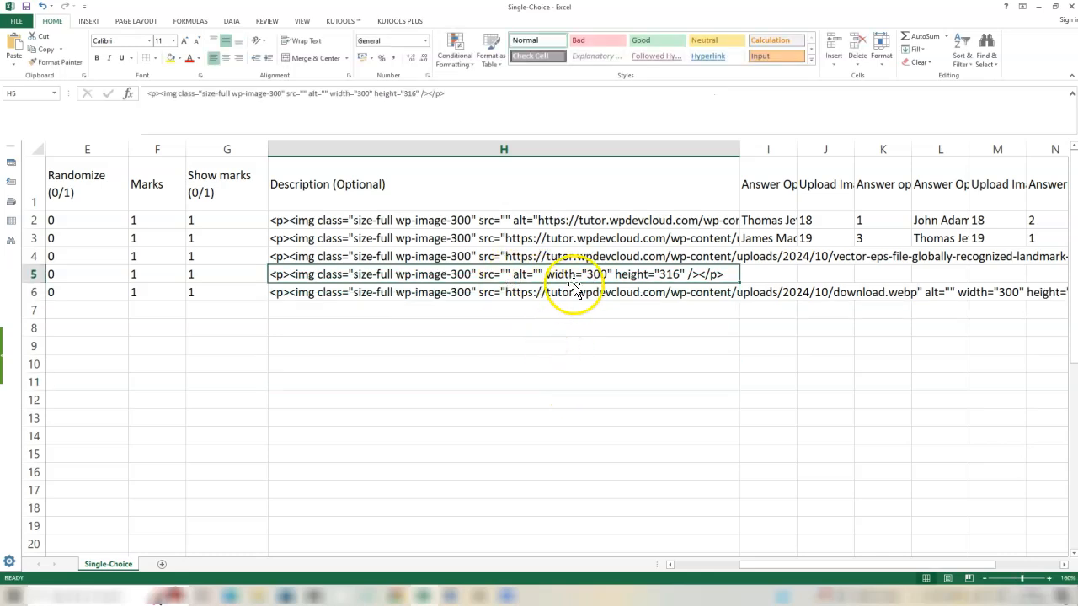
pyautogui.press('alt')
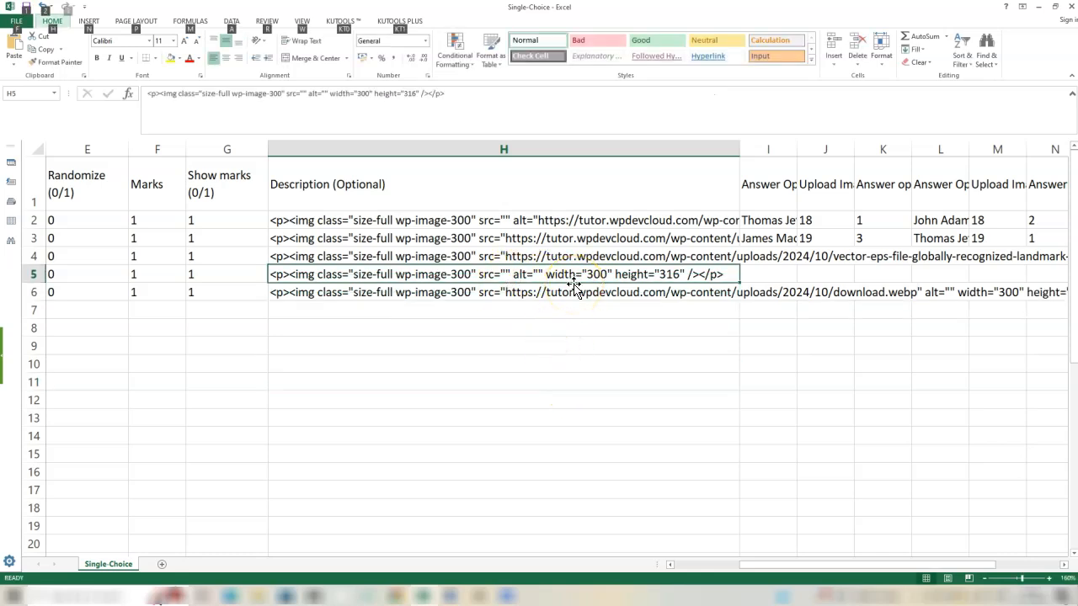
pyautogui.click(587, 392)
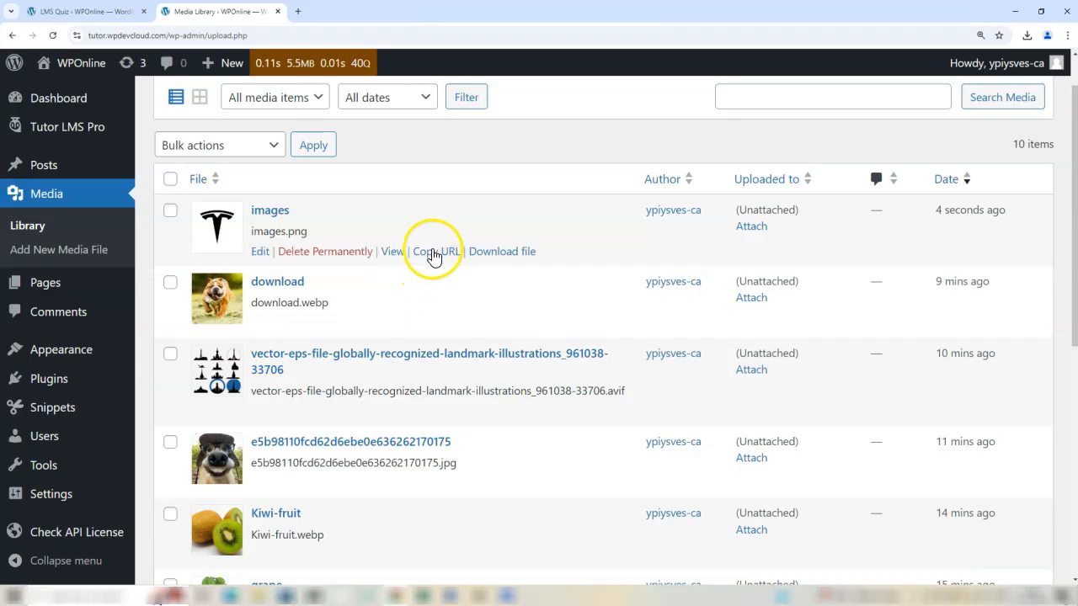
pyautogui.click(419, 595)
pyautogui.doubleClick(511, 274)
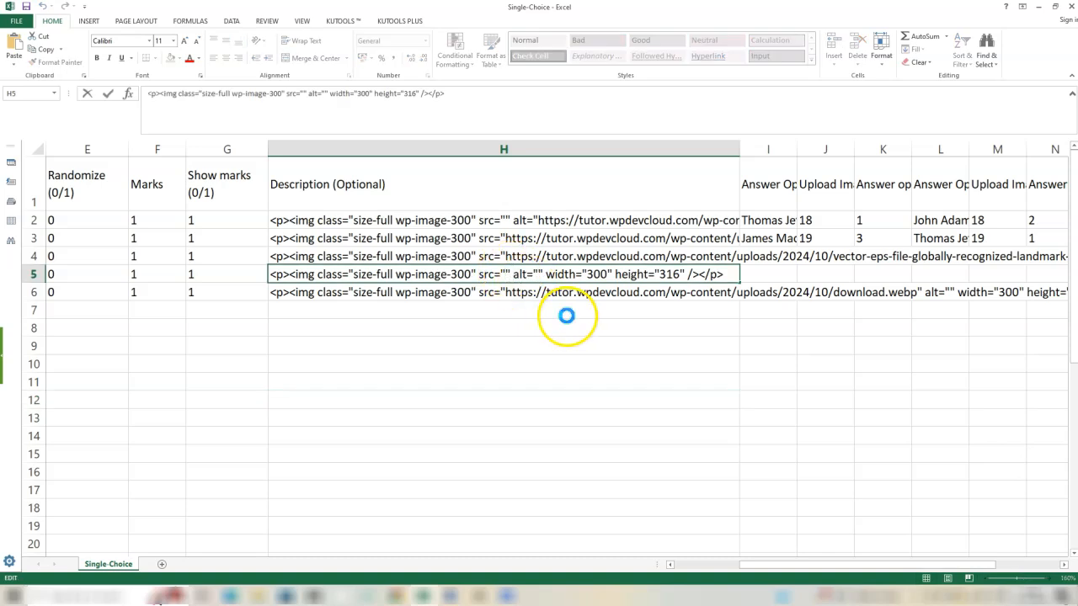
pyautogui.hotkey('ctrl', 'v')
pyautogui.click(632, 343)
pyautogui.click(596, 274)
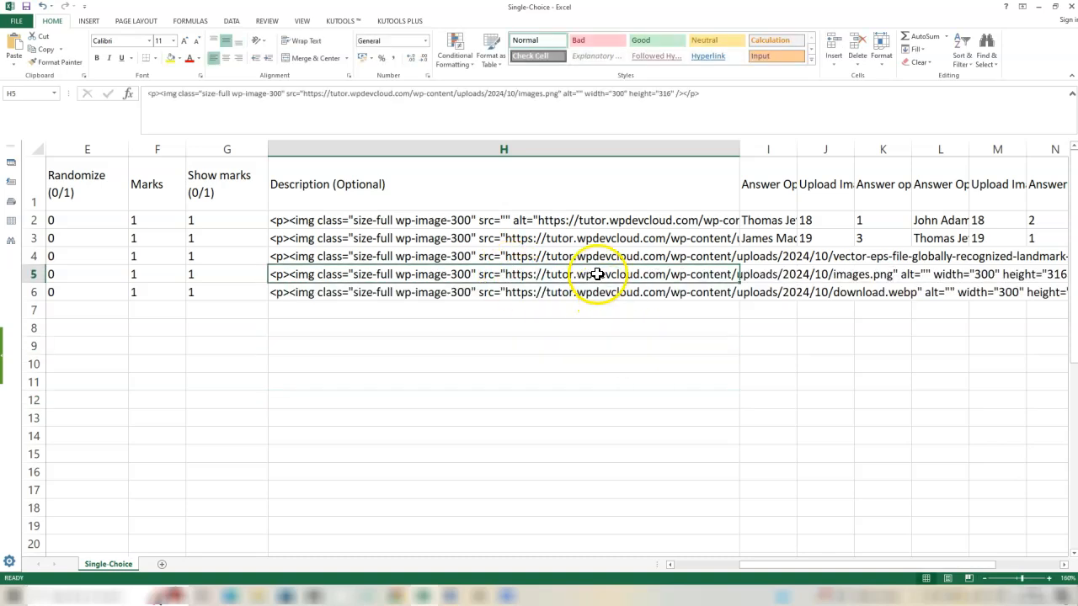
# Step: Move the banana.png URL in H2 from the alt attribute to the src attribute, and select the image codes in H2:H6
pyautogui.moveTo(596, 218); pyautogui.dragTo(518, 320)
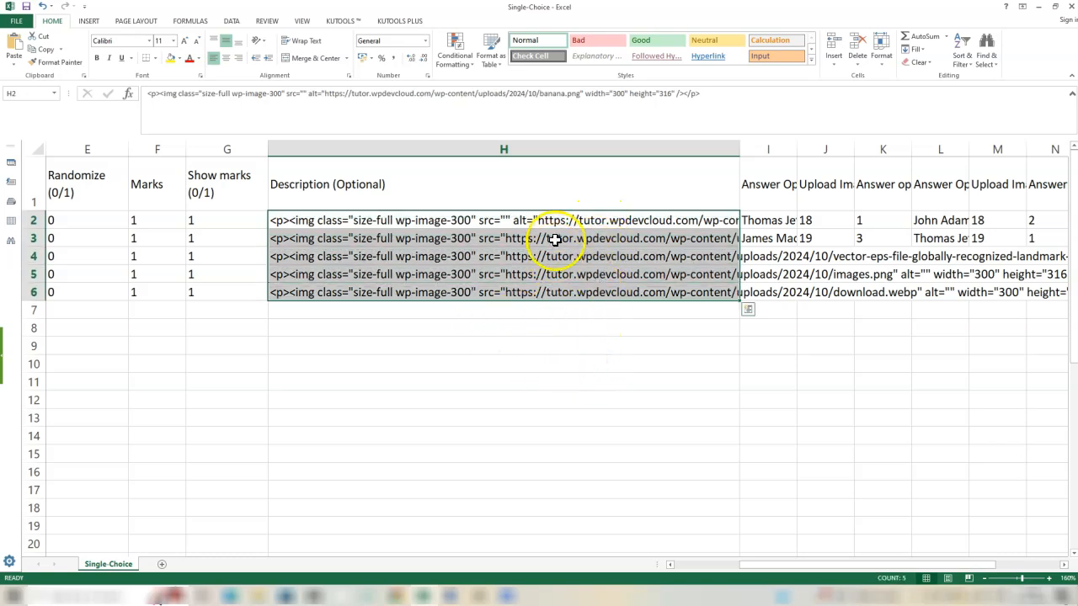
pyautogui.doubleClick(503, 222)
pyautogui.moveTo(537, 220); pyautogui.dragTo(932, 223)
pyautogui.press('Delete')
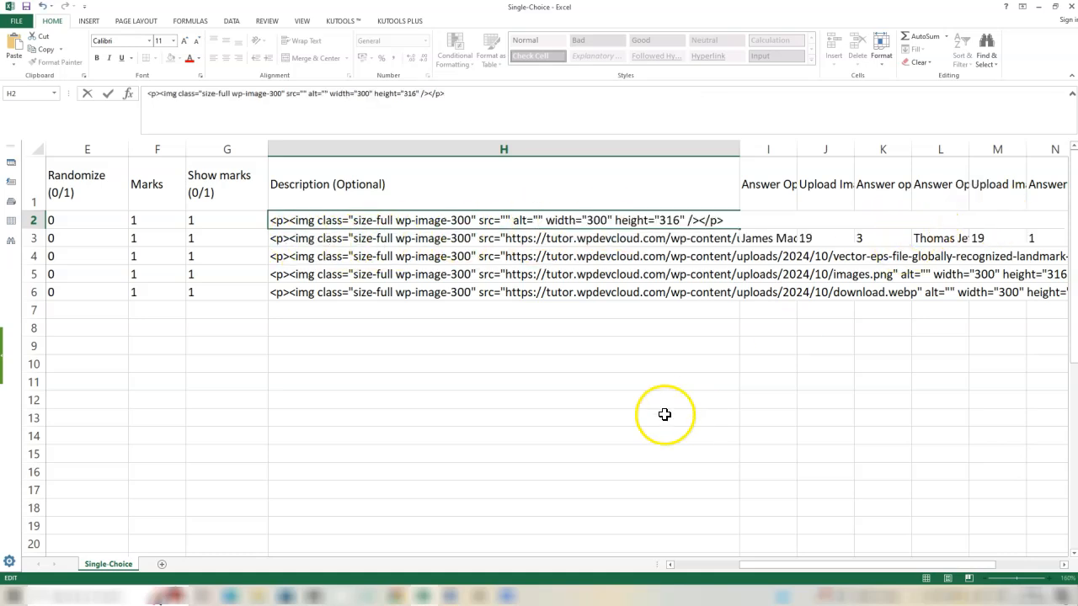
pyautogui.click(666, 416)
pyautogui.doubleClick(502, 219)
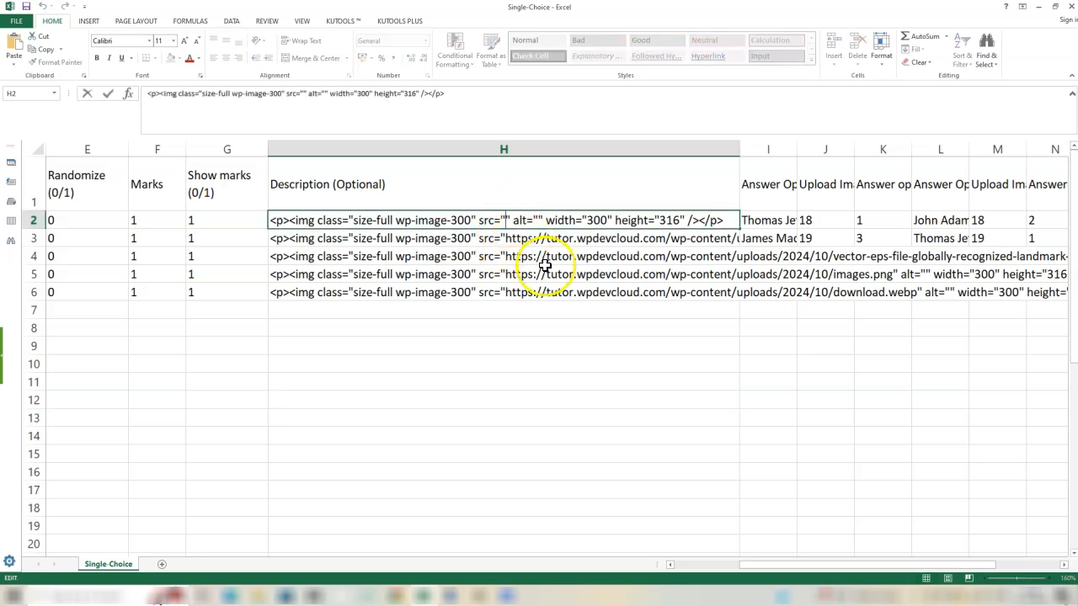
pyautogui.hotkey('ctrl', 'v')
pyautogui.click(560, 403)
pyautogui.moveTo(534, 223); pyautogui.dragTo(578, 286)
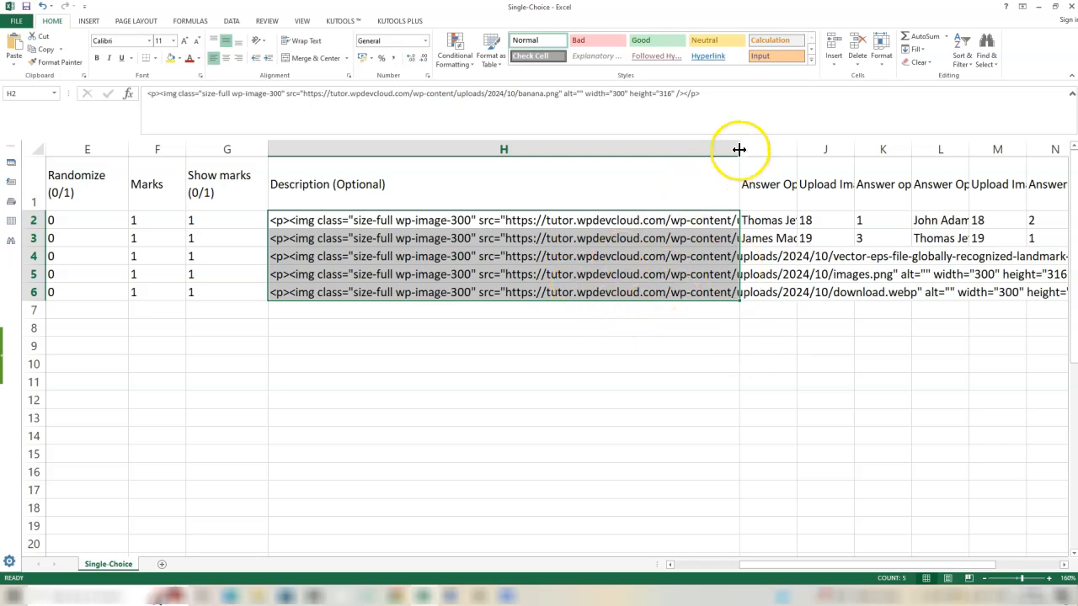
# Step: Wrap the text in H2:H6, and enter the Kiwi-fruit image's Media Library ID, 38, in J2
pyautogui.click(305, 40)
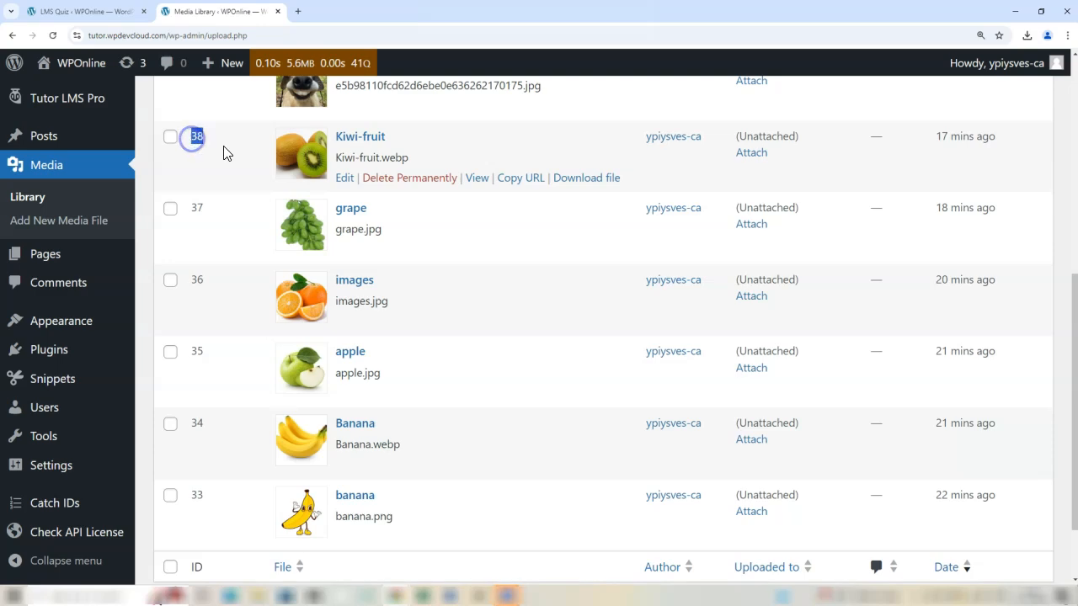
pyautogui.click(425, 597)
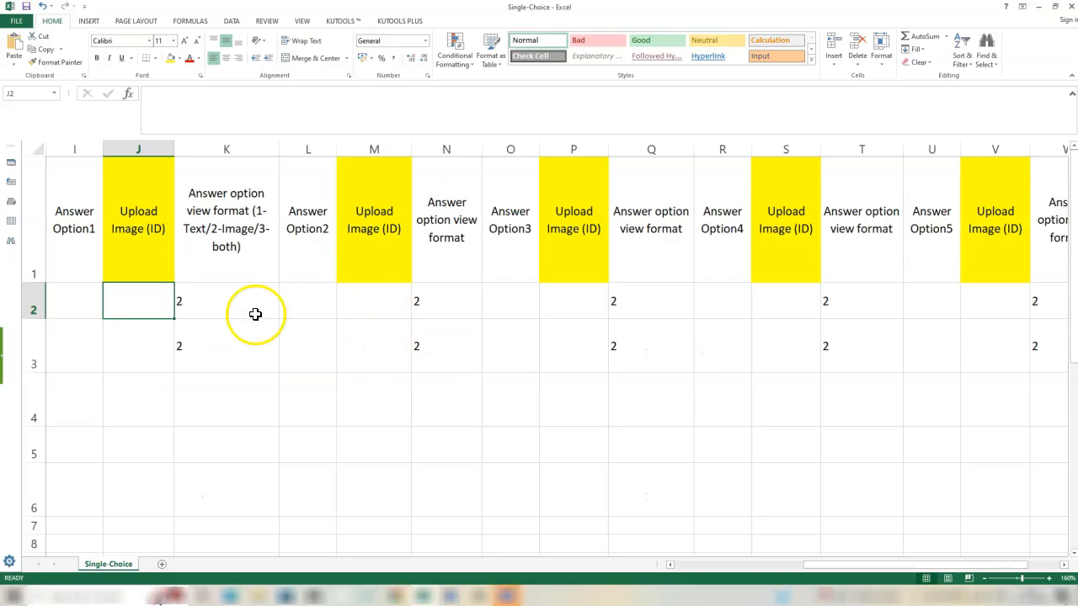
pyautogui.doubleClick(383, 305)
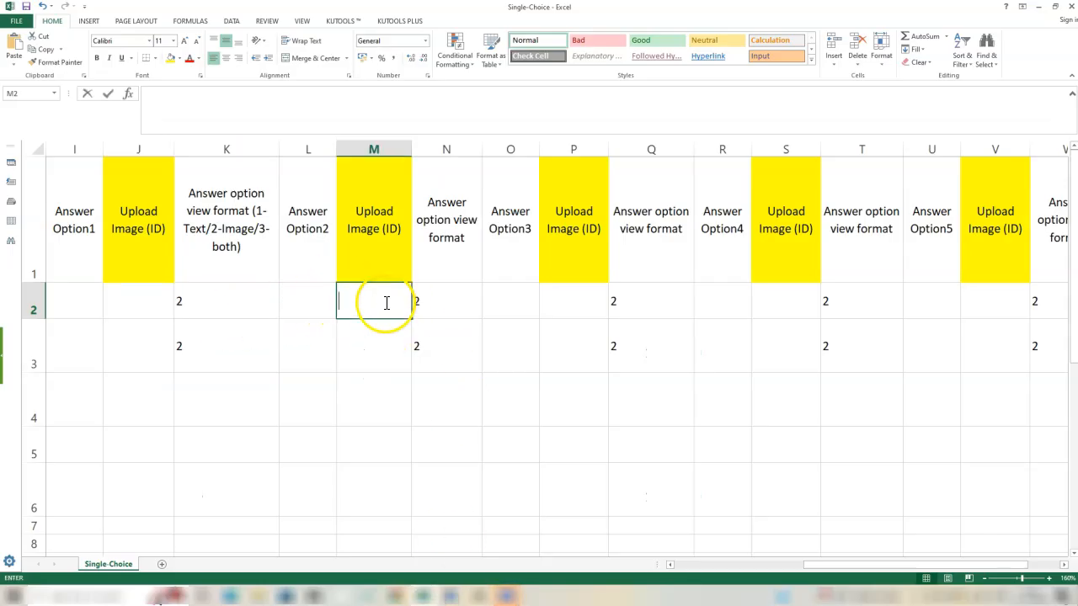
pyautogui.doubleClick(147, 303)
pyautogui.write('38')
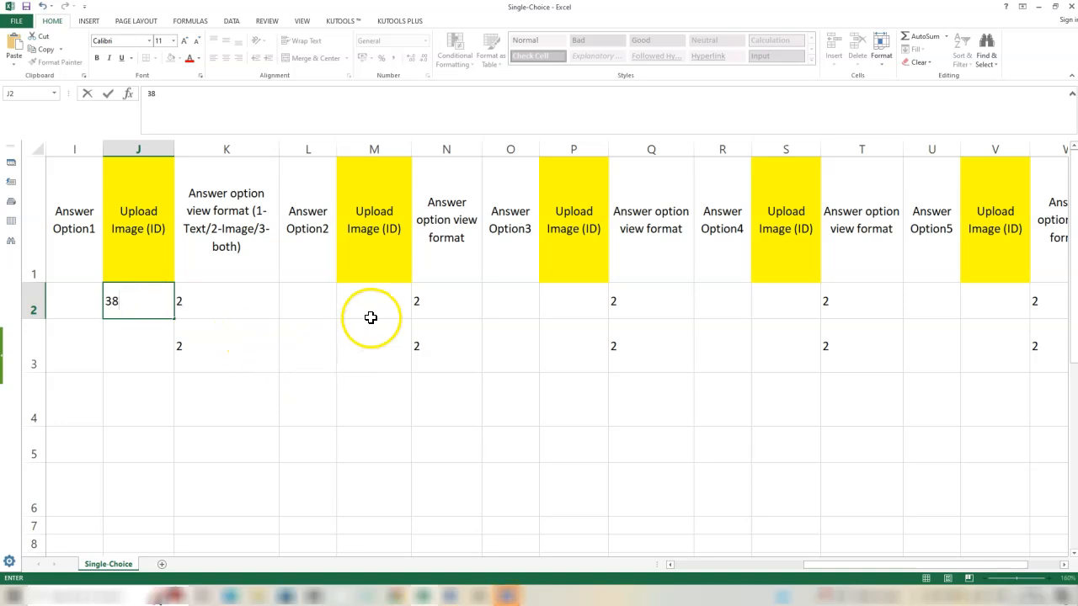
# Step: Copy the grape image's ID, 37, from the Media Library in the browser into M2 of the Excel sheet
pyautogui.click(370, 306)
pyautogui.hotkey('alt', 'Tab')
pyautogui.moveTo(204, 210); pyautogui.dragTo(186, 209)
pyautogui.hotkey('ctrl', 'c')
pyautogui.hotkey('alt', 'Tab')
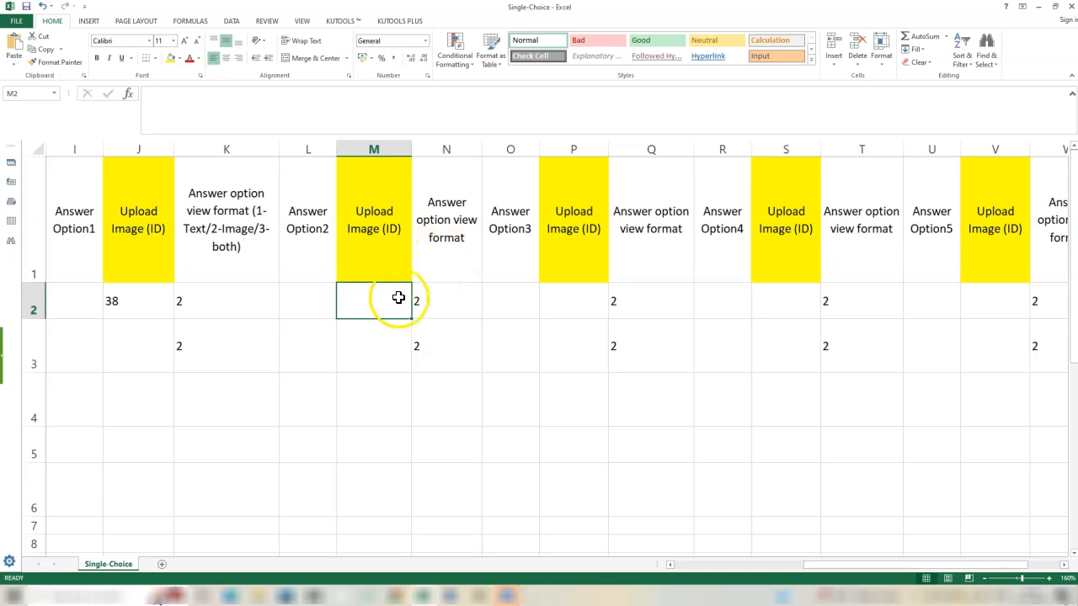
pyautogui.hotkey('ctrl', 'v')
pyautogui.press('Return')
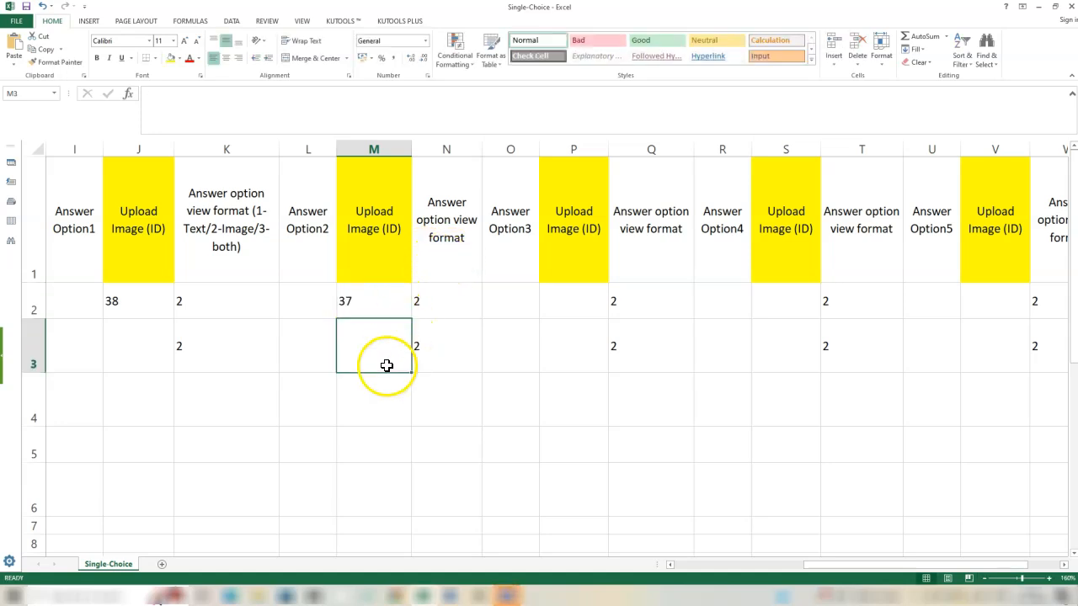
# Step: Look up the ID of the orange image images.jpg in the Media Library and enter 36 in P2
pyautogui.hotkey('alt', 'Tab')
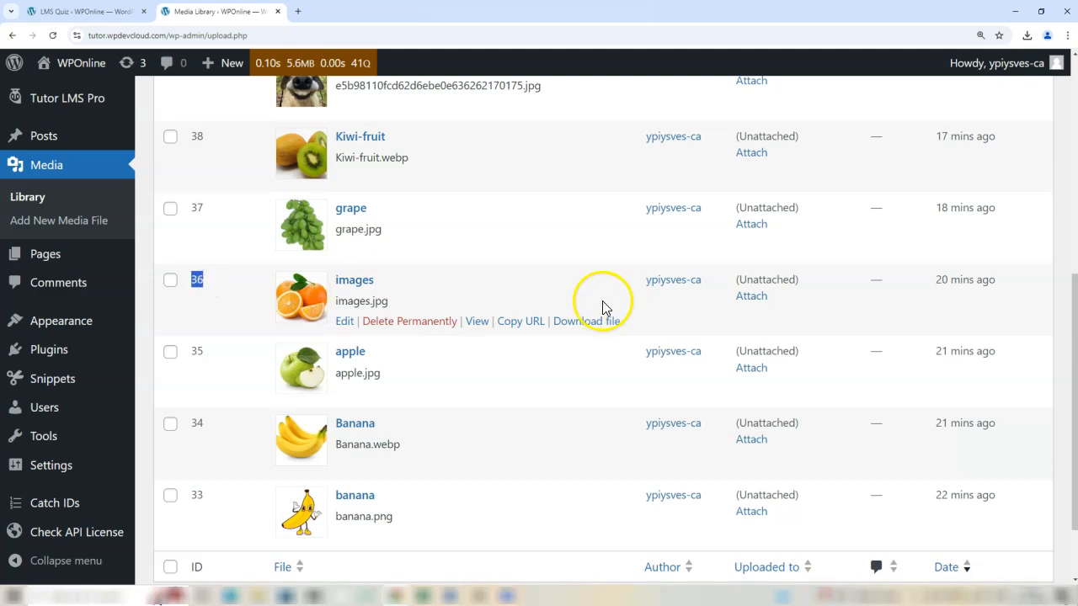
pyautogui.hotkey('alt', 'Tab')
pyautogui.click(580, 301)
pyautogui.write('36')
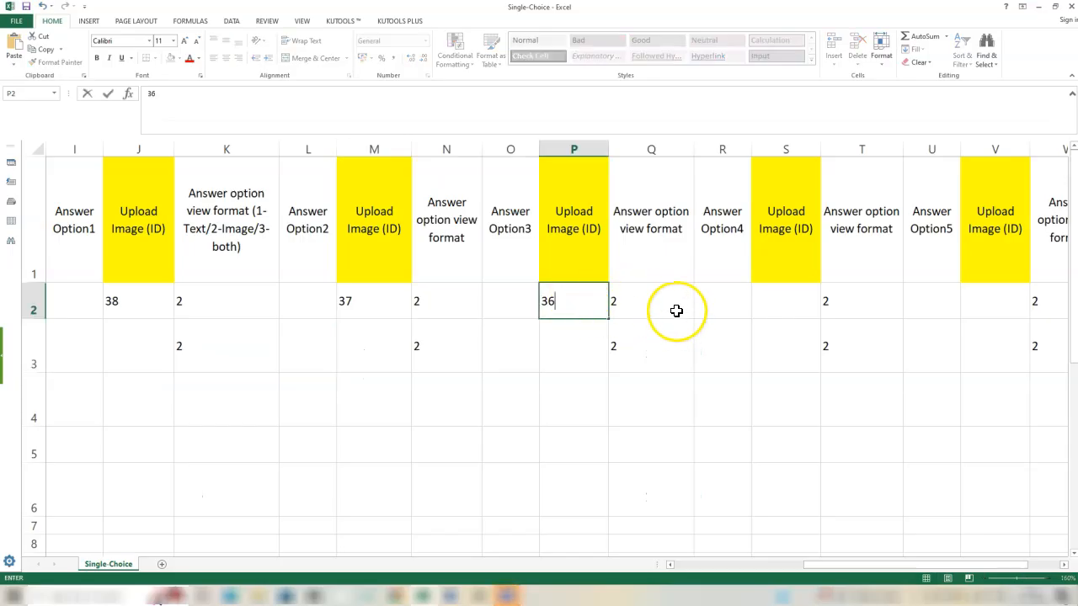
# Step: Look up the apple image's ID in the Media Library and enter 35 in S2
pyautogui.click(762, 305)
pyautogui.hotkey('alt', 'Tab')
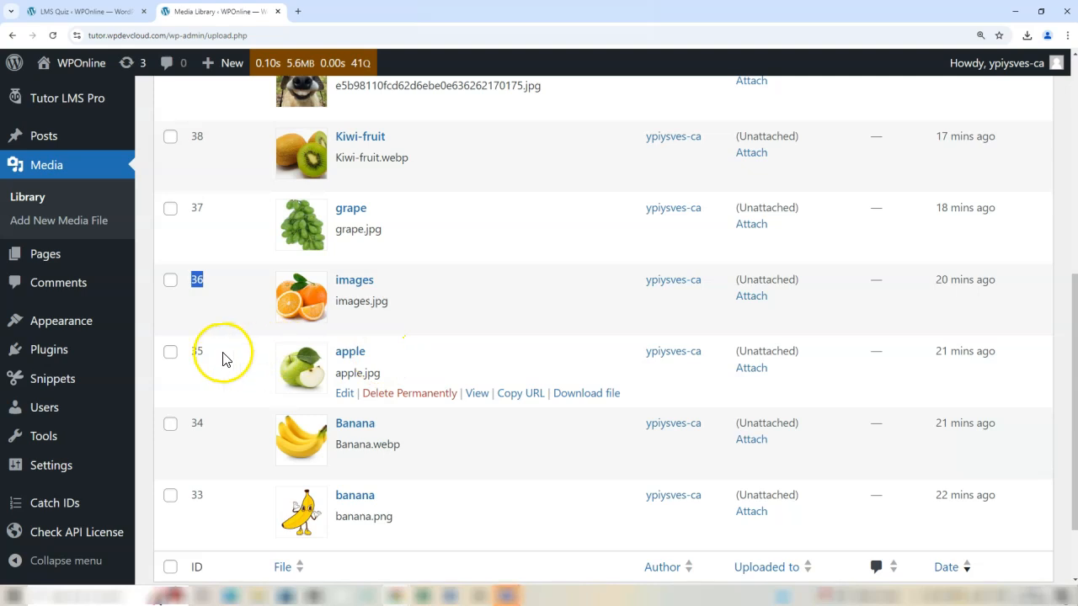
pyautogui.hotkey('alt', 'Tab')
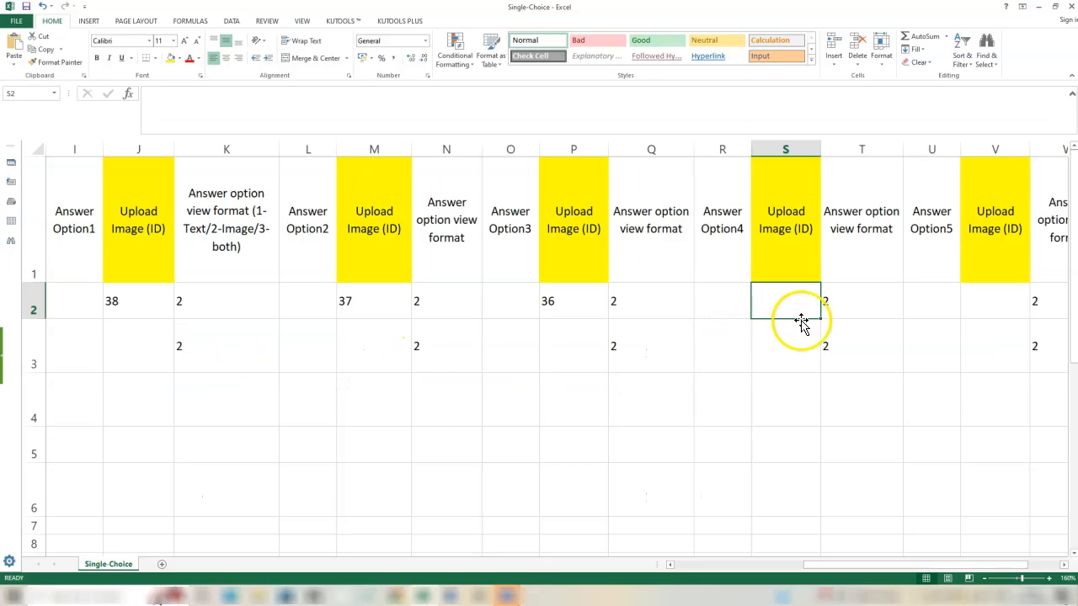
pyautogui.click(983, 315)
pyautogui.click(775, 308)
pyautogui.write('35')
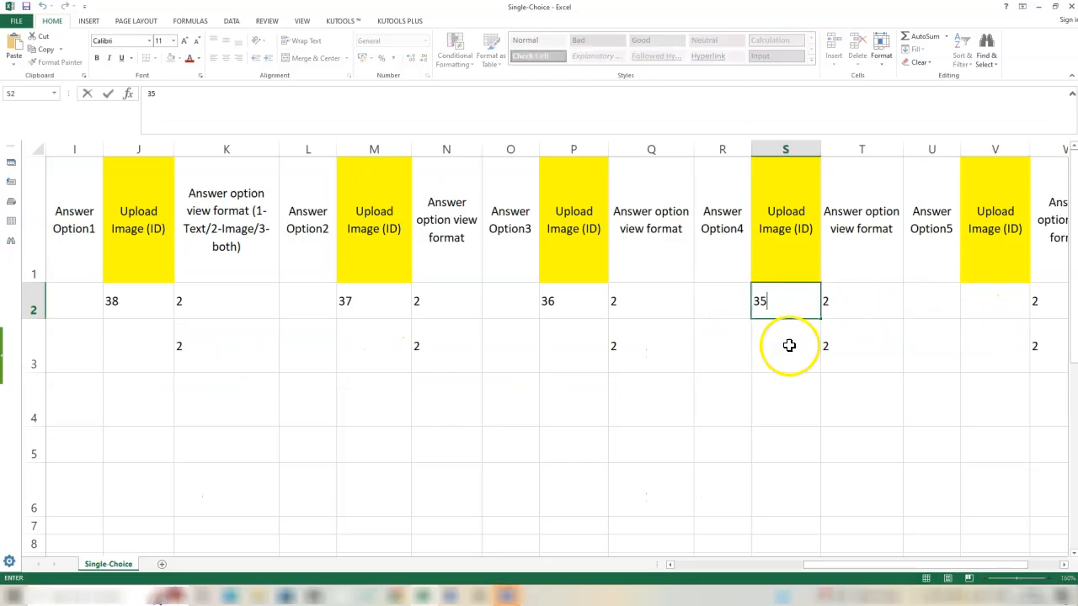
# Step: Look up the ID of Banana.webp in the Media Library, enter 34 in V2, and review the image IDs in J2:V2
pyautogui.hotkey('alt', 'Tab')
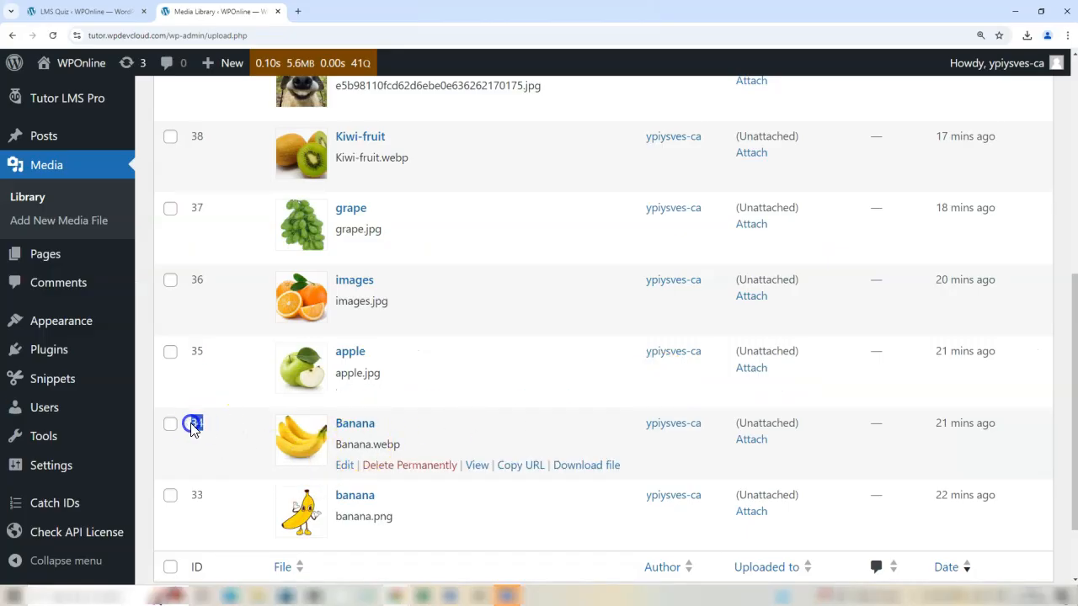
pyautogui.doubleClick(194, 423)
pyautogui.hotkey('alt', 'Tab')
pyautogui.click(932, 304)
pyautogui.click(999, 304)
pyautogui.write('34')
pyautogui.click(926, 410)
pyautogui.moveTo(143, 306); pyautogui.dragTo(986, 294)
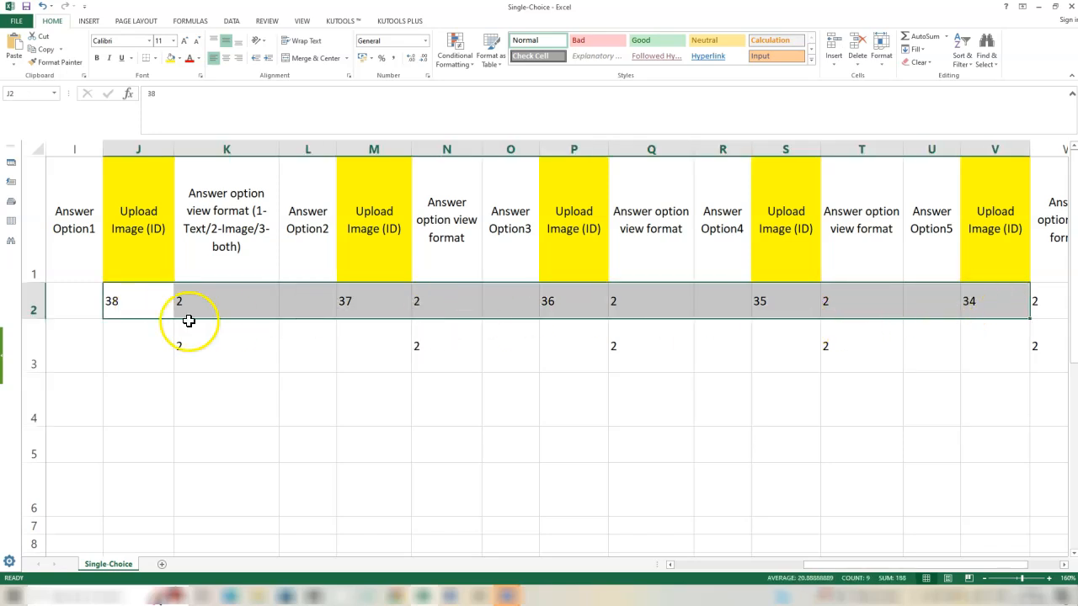
pyautogui.click(125, 343)
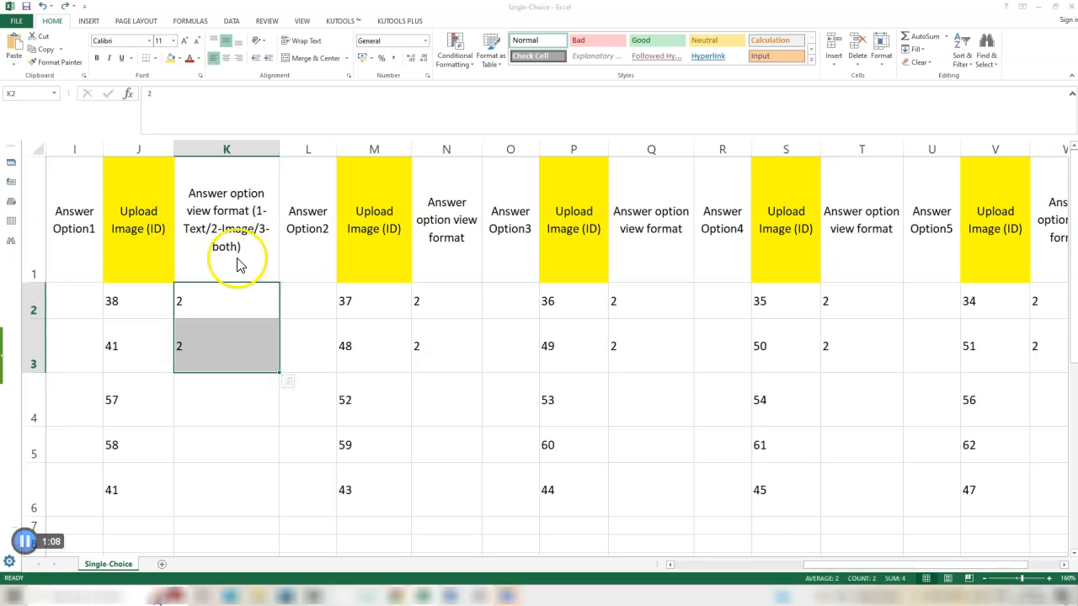
# Step: Fill the answer option view format 2 down to row 6 in columns K, N, Q, T and W
pyautogui.click(236, 251)
pyautogui.click(245, 316)
pyautogui.moveTo(245, 316); pyautogui.dragTo(266, 509)
pyautogui.moveTo(454, 307); pyautogui.dragTo(479, 491)
pyautogui.moveTo(679, 306); pyautogui.dragTo(678, 497)
pyautogui.moveTo(860, 315); pyautogui.dragTo(893, 505)
pyautogui.moveTo(1050, 308); pyautogui.dragTo(1055, 347)
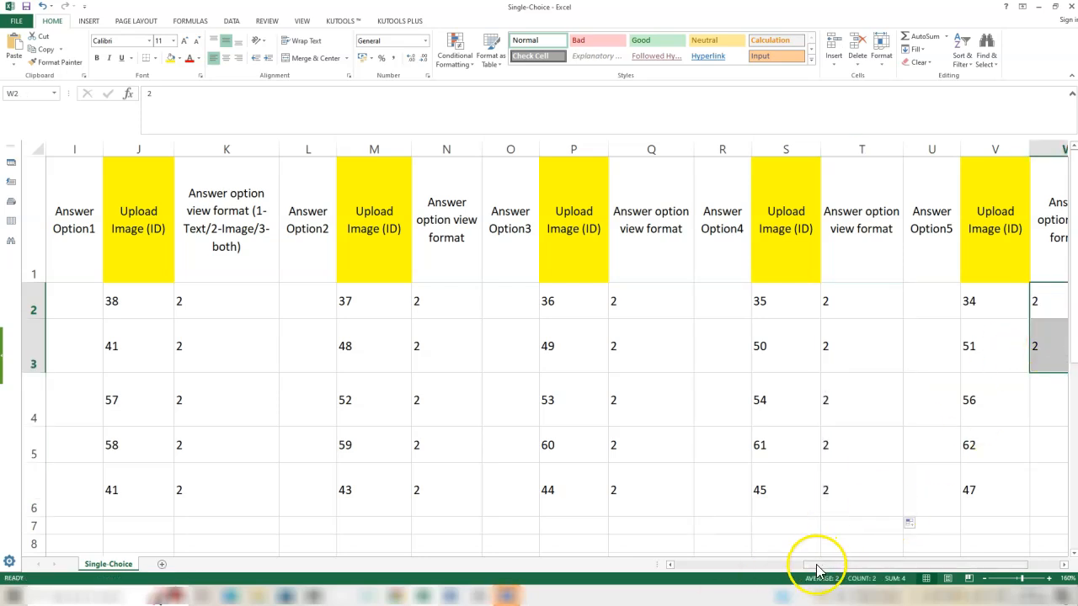
pyautogui.moveTo(814, 566); pyautogui.dragTo(895, 565)
pyautogui.moveTo(976, 371); pyautogui.dragTo(953, 500)
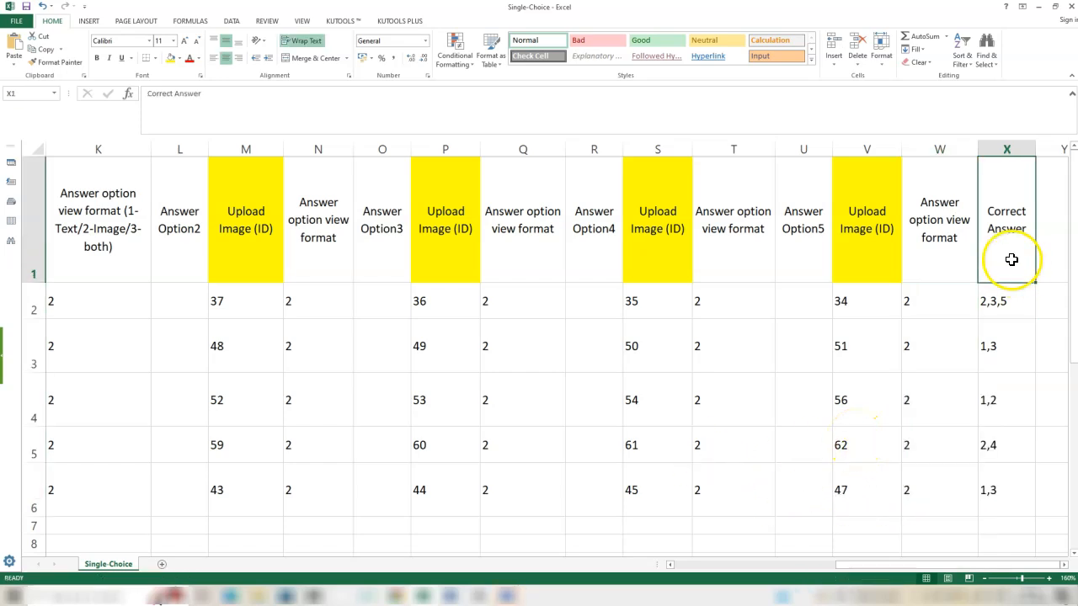
# Step: Check the correct answers in X2:X6, and save the sheet in Downloads as quiz_image in CSV (Comma delimited) format
pyautogui.moveTo(1020, 295); pyautogui.dragTo(1014, 497)
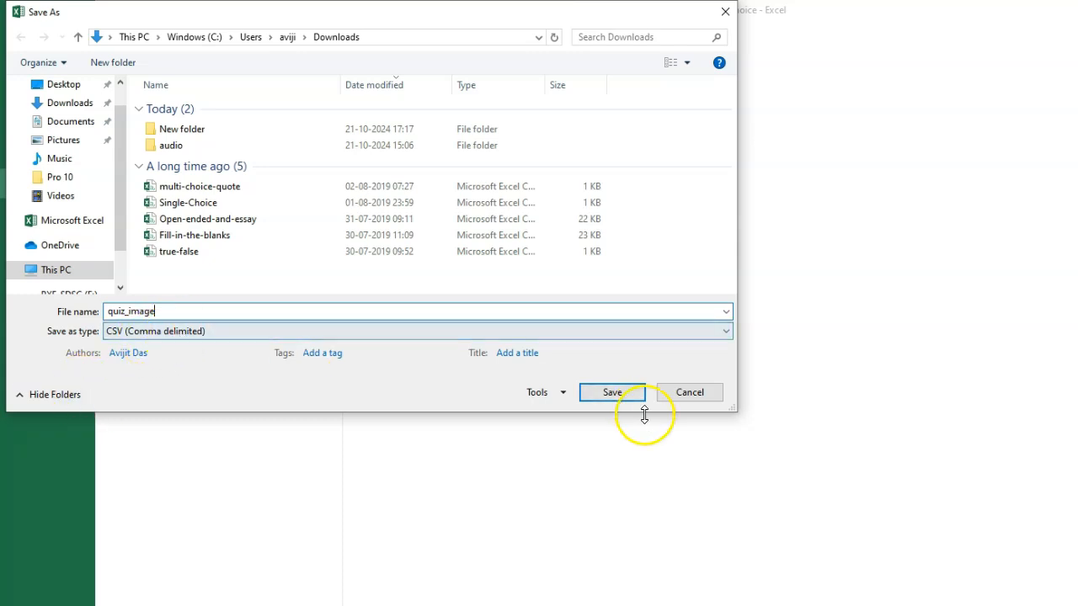
pyautogui.click(619, 393)
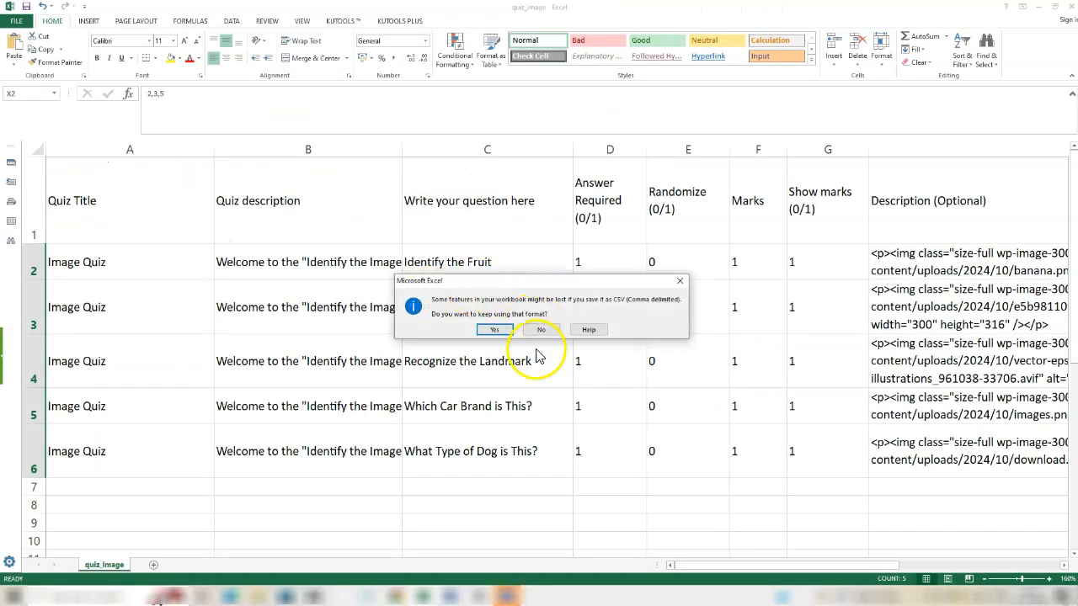
pyautogui.click(501, 335)
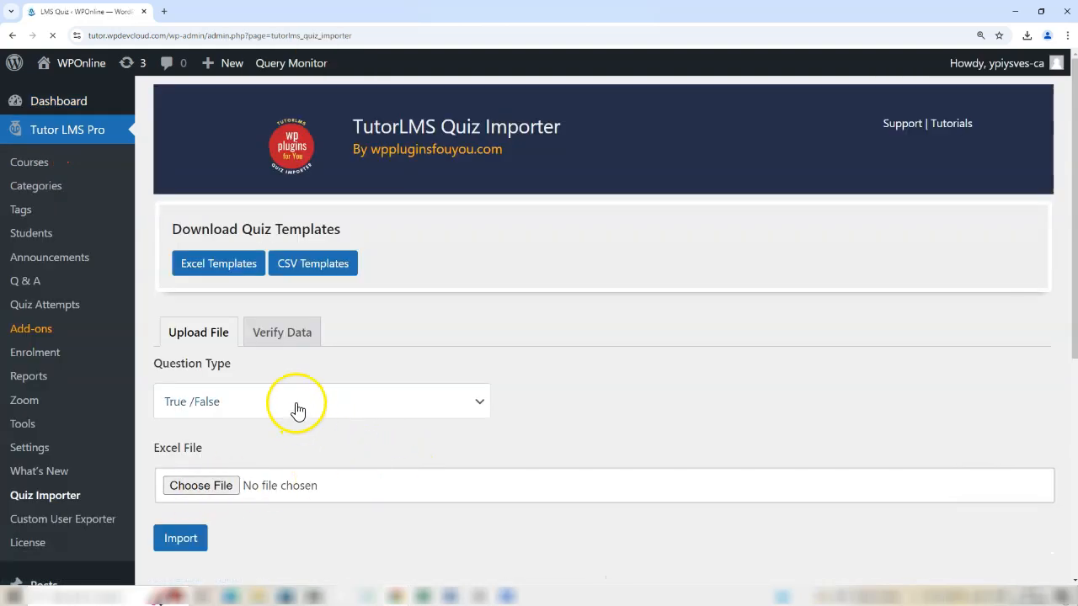
# Step: In the TutorLMS Quiz Importer in the browser, import the quiz_image file from Downloads with the question type Single Choice
pyautogui.click(296, 409)
pyautogui.click(284, 470)
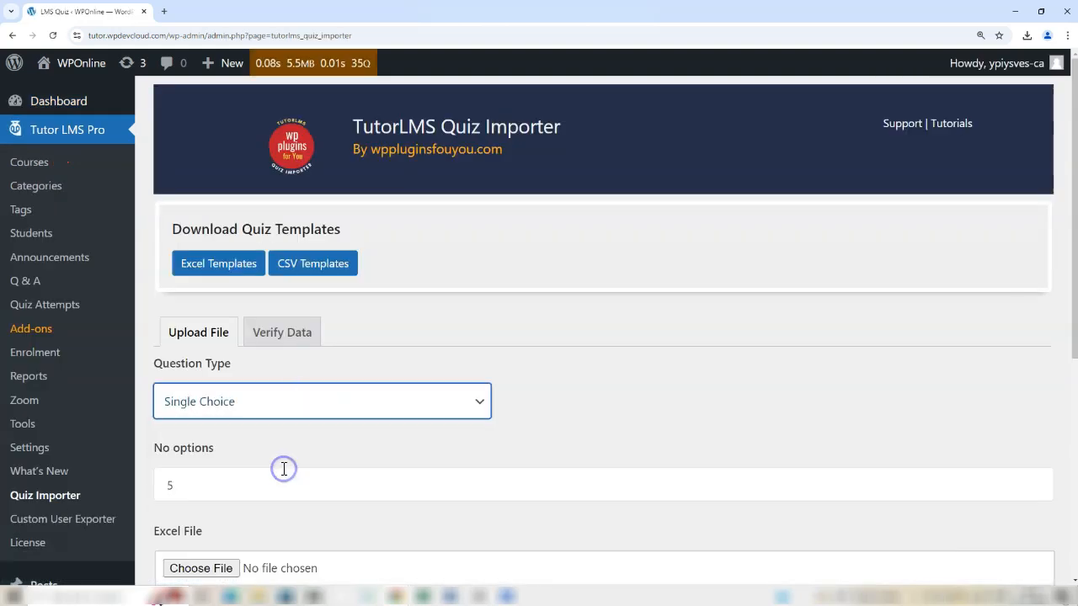
pyautogui.scroll(-1, 271, 436)
pyautogui.click(218, 456)
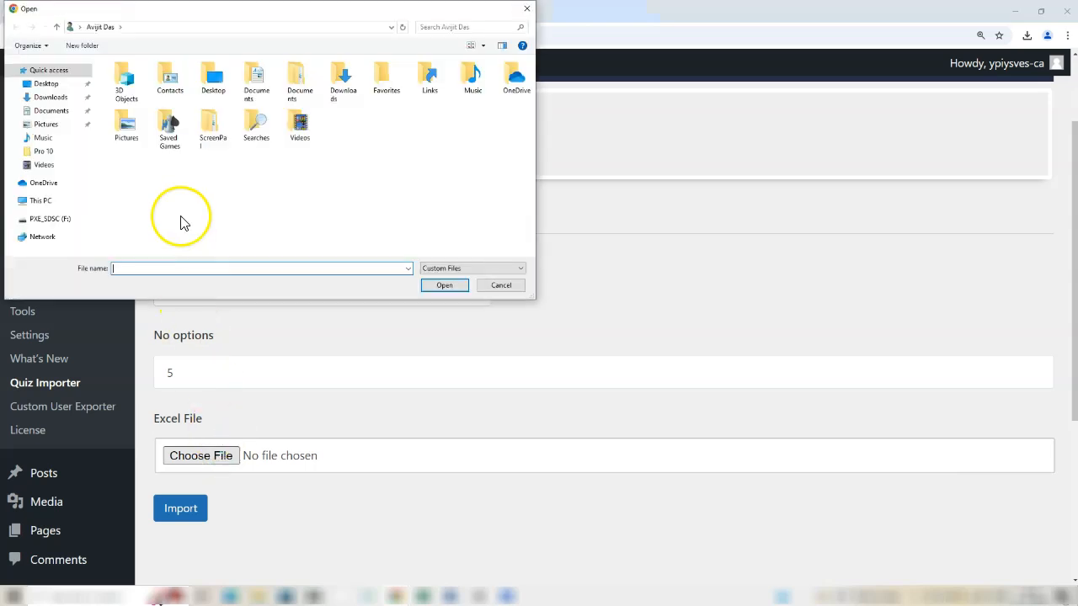
pyautogui.click(50, 96)
pyautogui.click(132, 94)
pyautogui.click(463, 285)
pyautogui.click(200, 514)
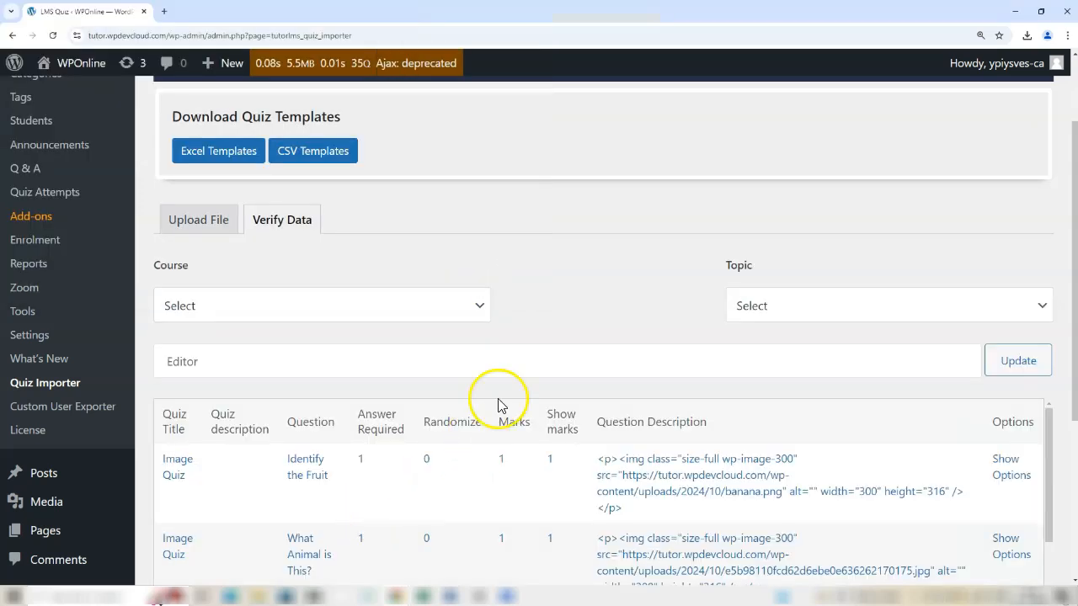
# Step: Insert the imported questions into the Calendar Trick topic of the course The Complete 2024 Web Development Bootcamp
pyautogui.scroll(-2, 505, 371)
pyautogui.click(308, 140)
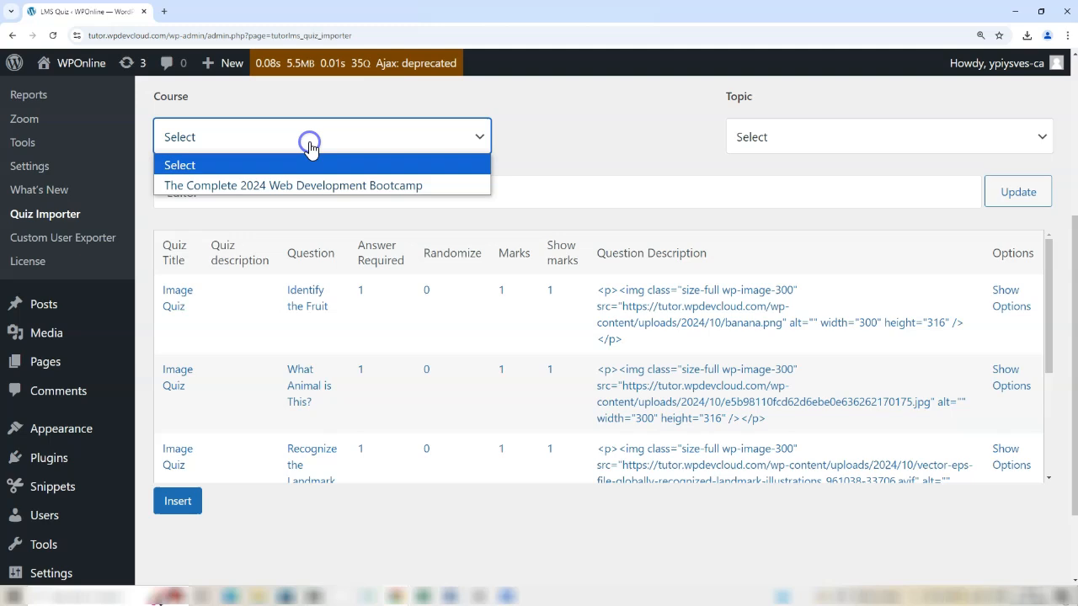
pyautogui.click(303, 185)
pyautogui.click(760, 144)
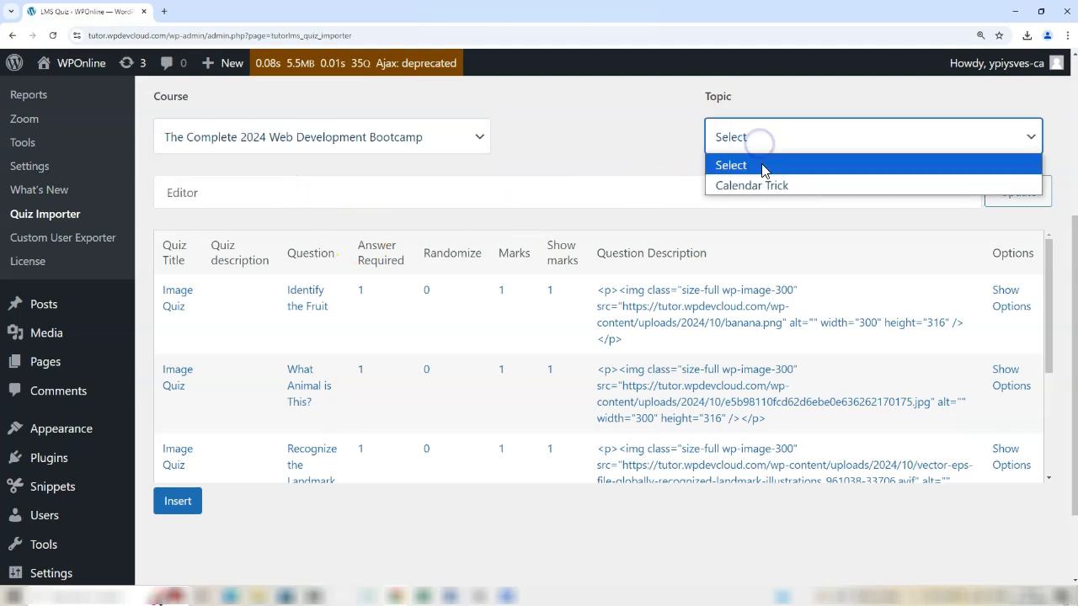
pyautogui.click(751, 185)
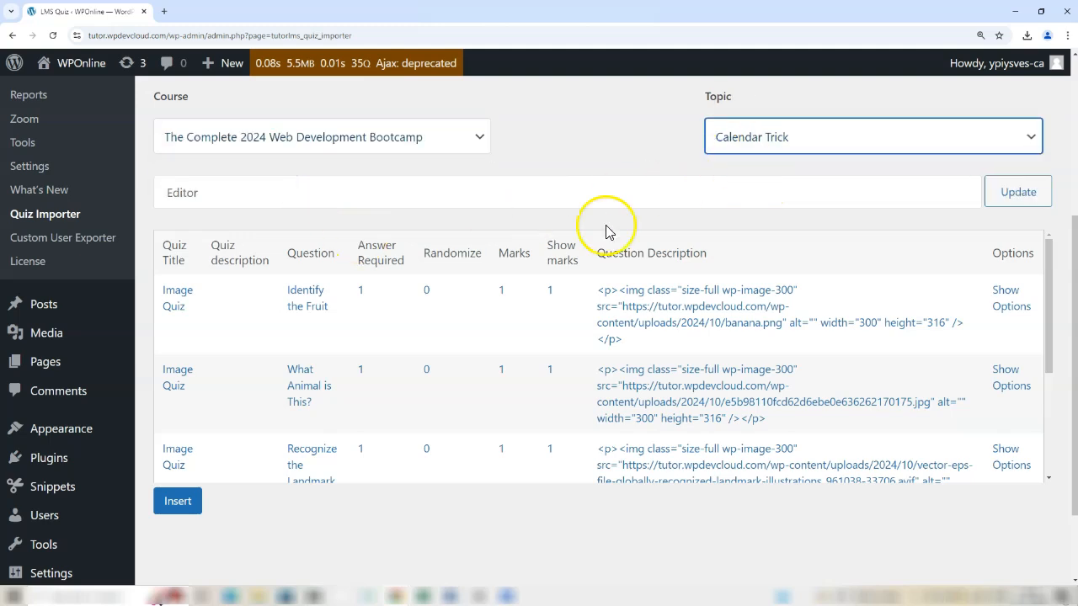
pyautogui.click(185, 505)
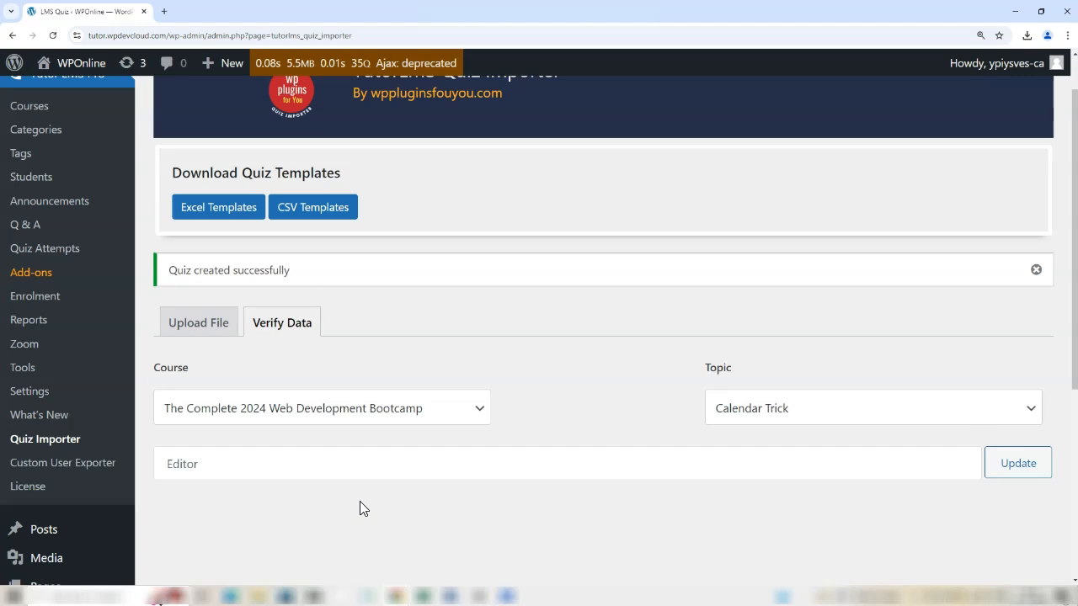
pyautogui.scroll(-1, 360, 501)
pyautogui.moveTo(168, 210); pyautogui.dragTo(207, 210)
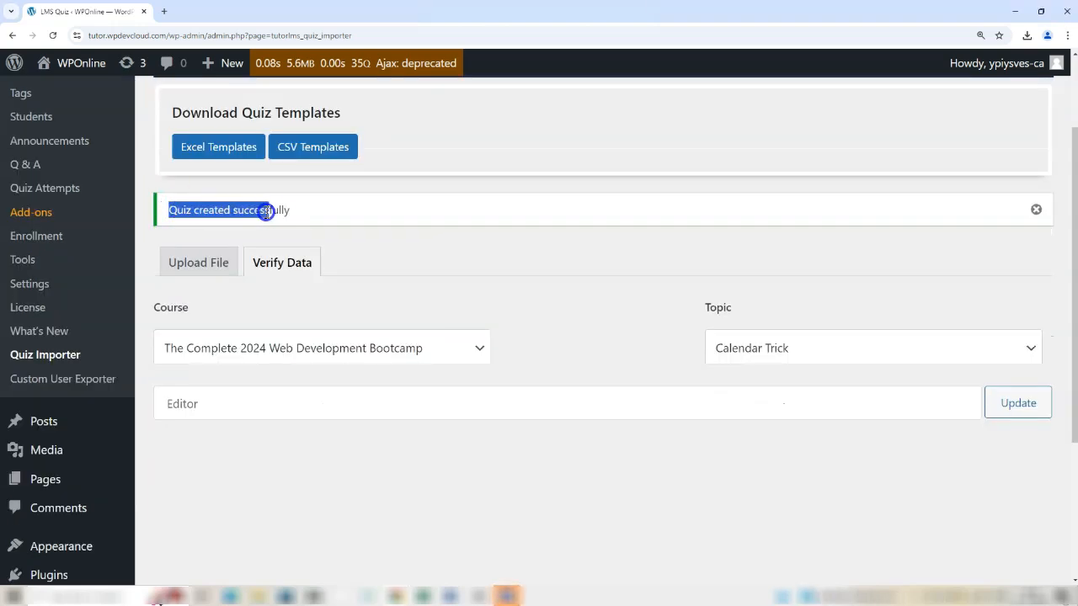
pyautogui.moveTo(293, 216); pyautogui.dragTo(326, 219)
pyautogui.click(326, 220)
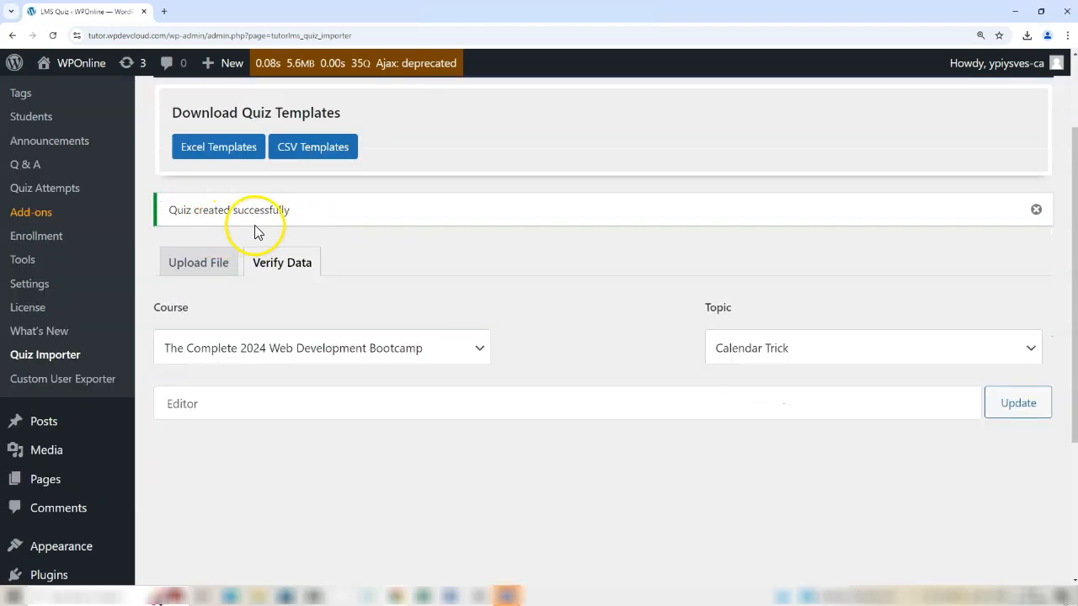
# Step: From the Tutor LMS course list, view The Complete 2024 Web Development Bootcamp and start learning
pyautogui.scroll(2, 250, 345)
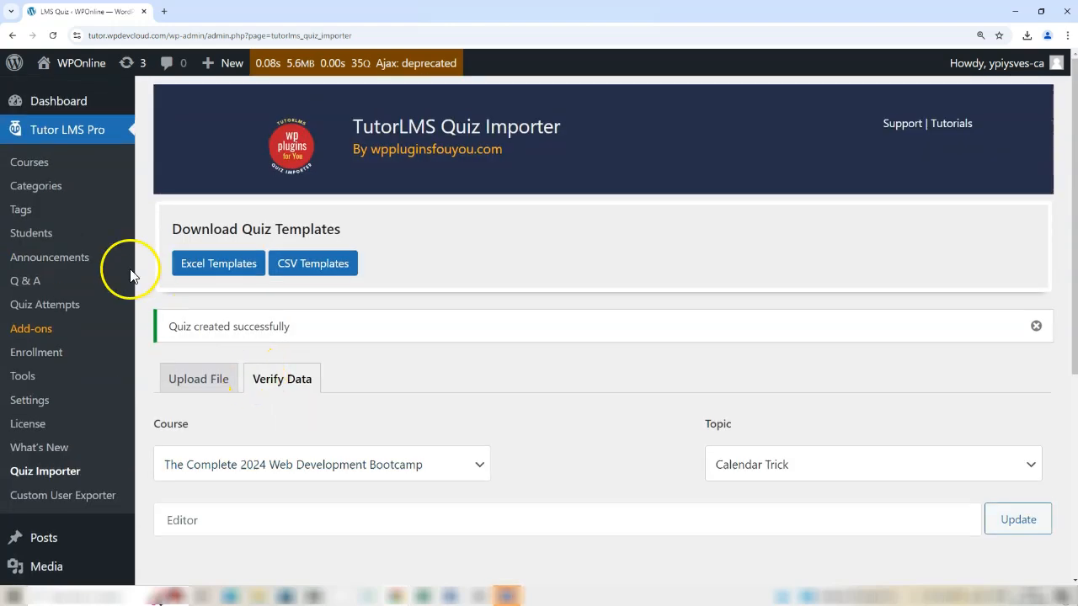
pyautogui.click(36, 174)
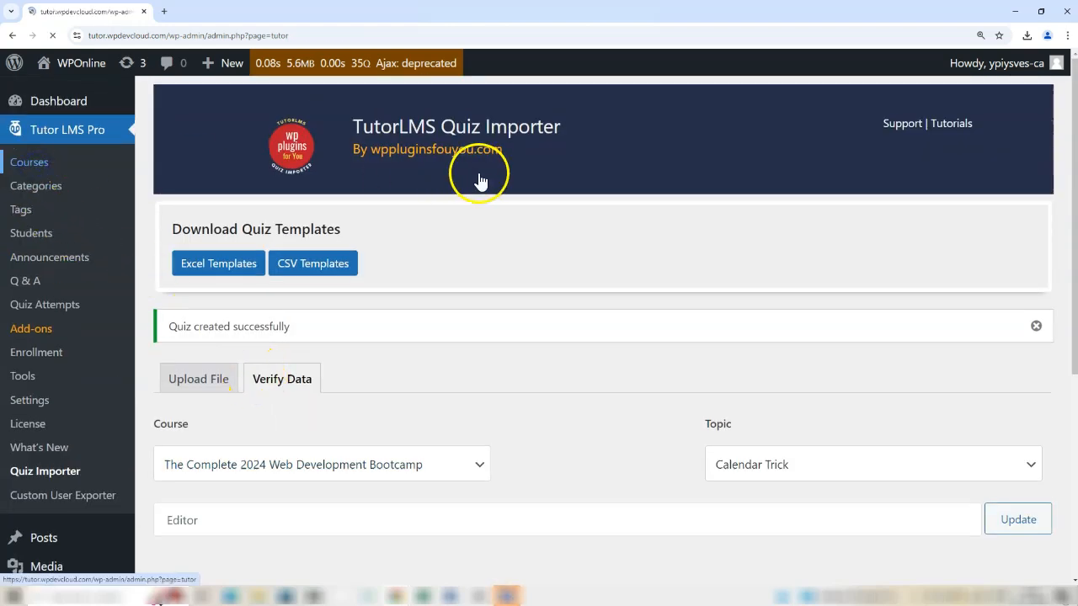
pyautogui.click(977, 401)
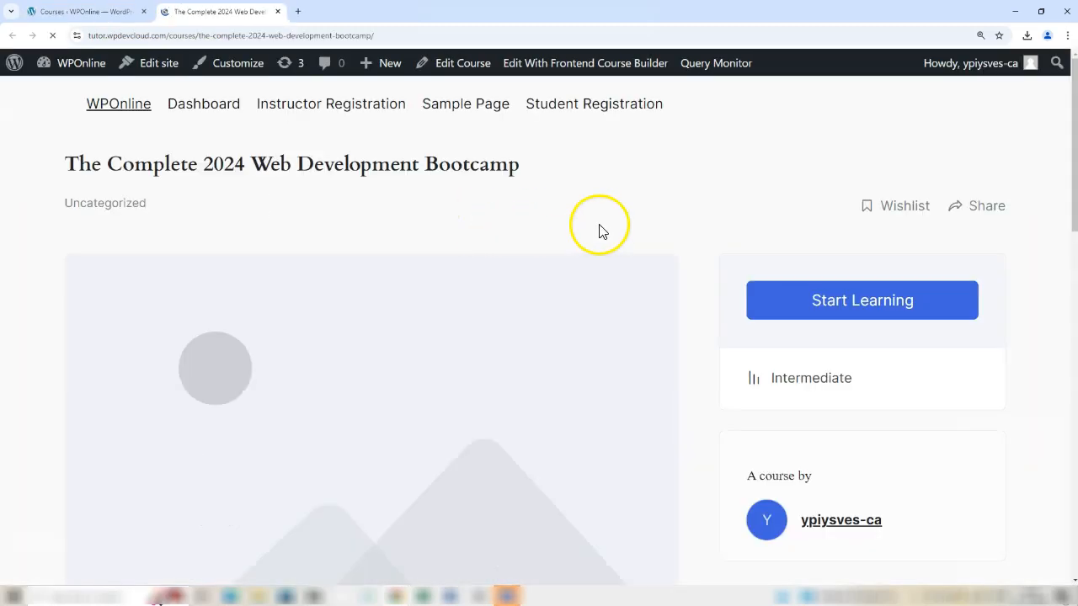
pyautogui.click(826, 304)
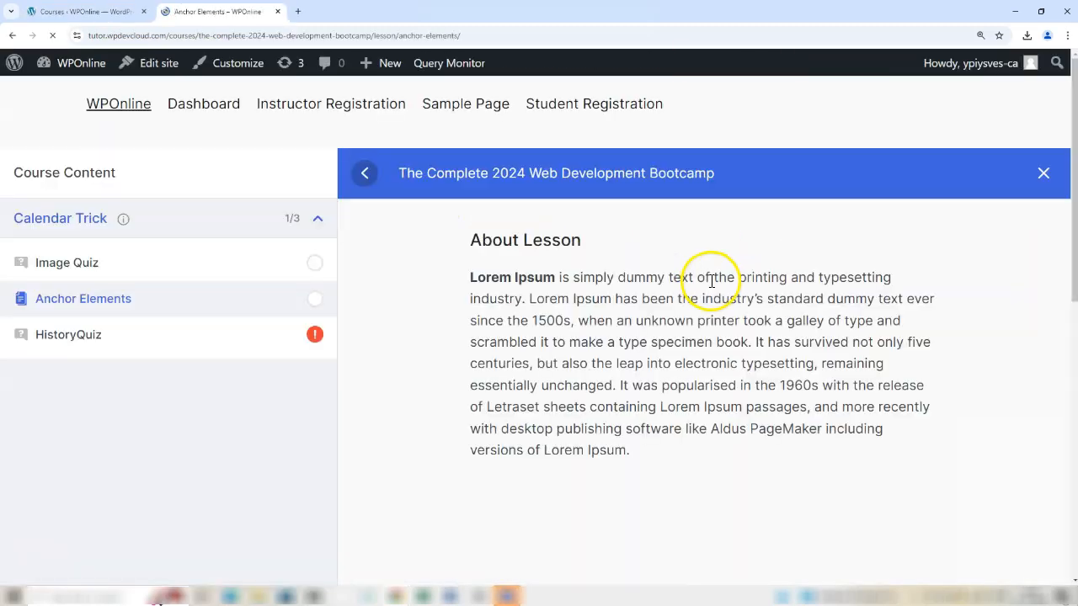
# Step: Open the Image Quiz in the Calendar Trick topic, start it and view its first question
pyautogui.click(247, 267)
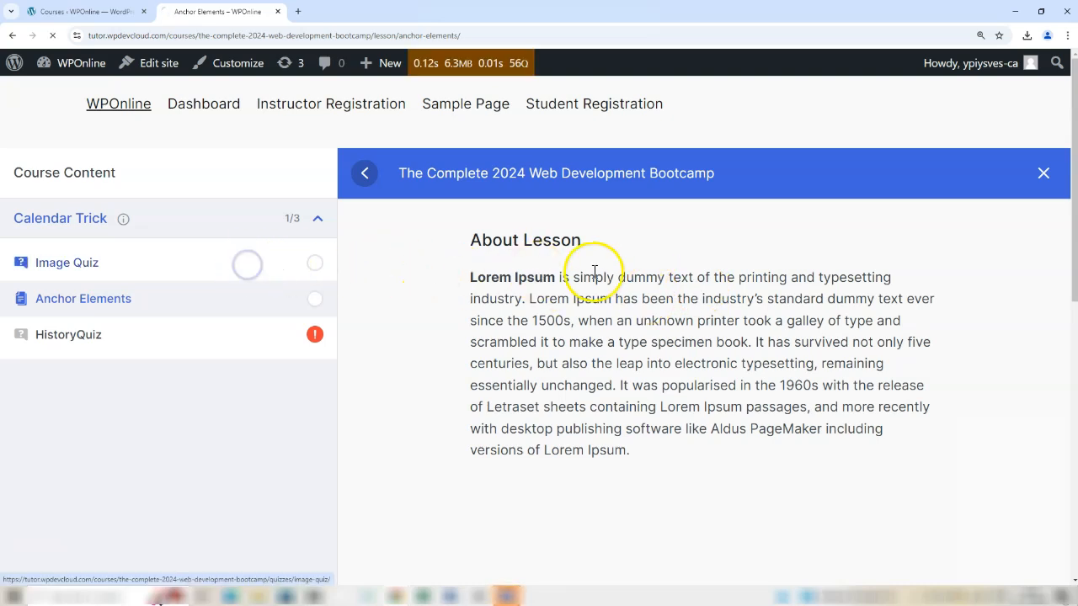
pyautogui.scroll(-2, 595, 278)
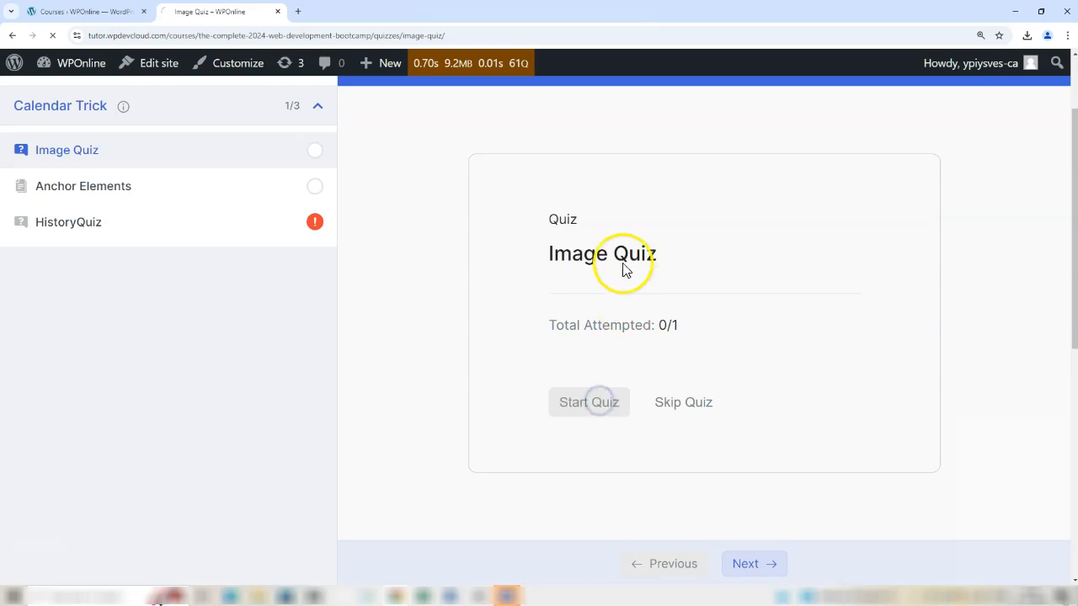
pyautogui.scroll(-3, 619, 257)
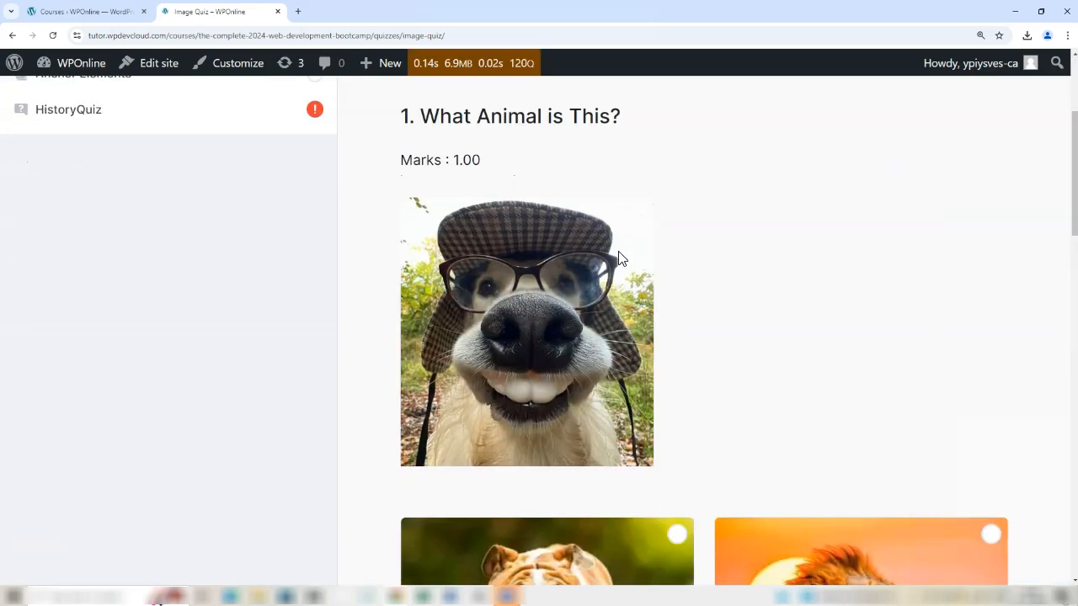
# Step: Answer question 1, What Animal is This?, with the bulldog image and submit it to continue
pyautogui.scroll(-1, 619, 258)
pyautogui.scroll(2, 533, 205)
pyautogui.moveTo(440, 173); pyautogui.dragTo(612, 175)
pyautogui.scroll(-2, 505, 340)
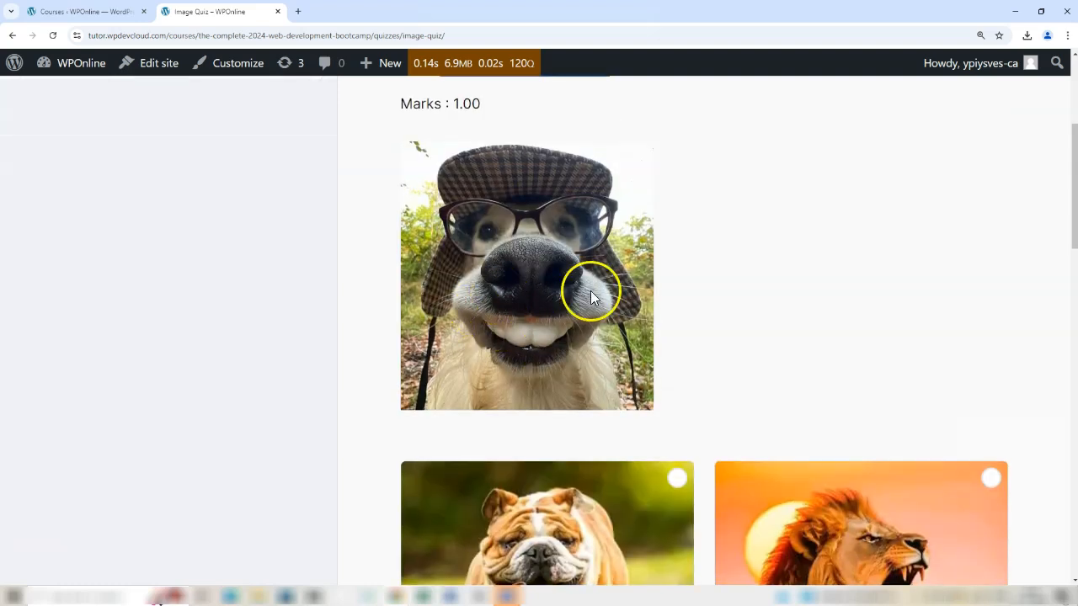
pyautogui.scroll(-7, 732, 283)
pyautogui.scroll(-3, 732, 286)
pyautogui.scroll(4, 732, 286)
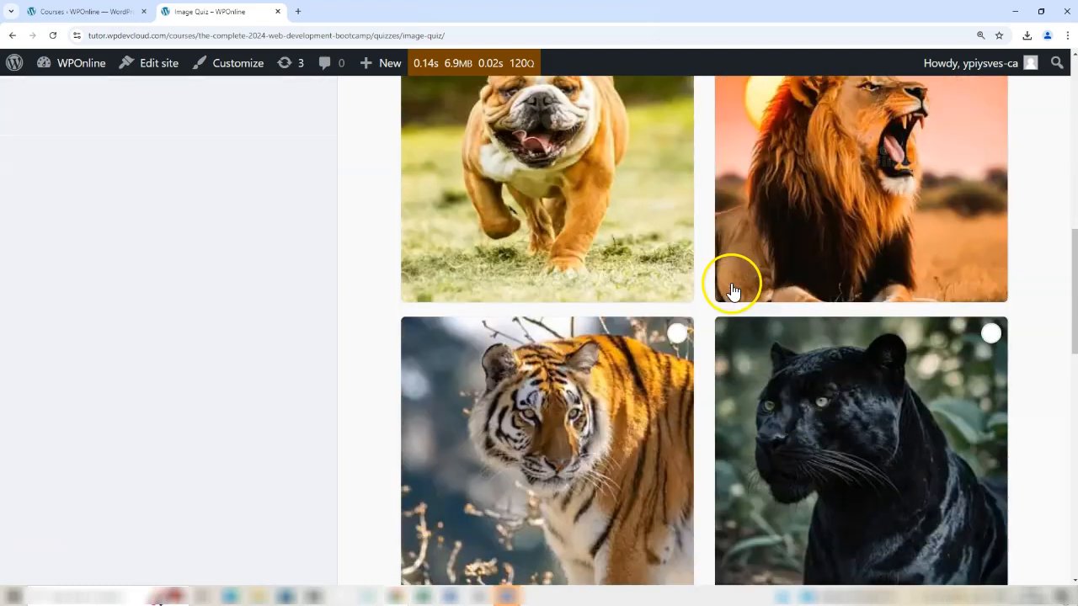
pyautogui.click(678, 184)
pyautogui.scroll(-14, 682, 361)
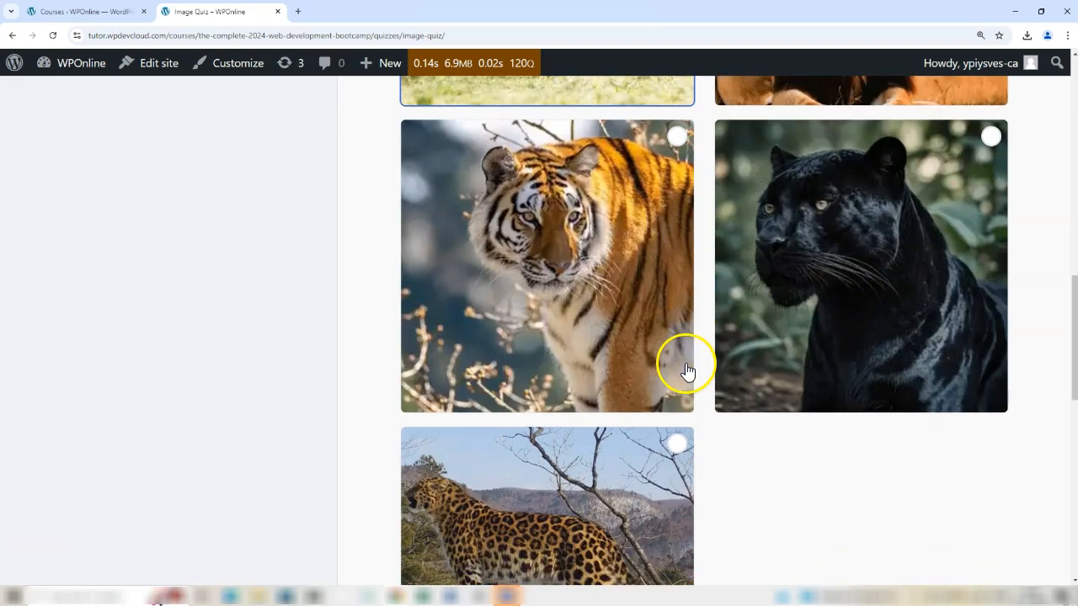
pyautogui.click(482, 346)
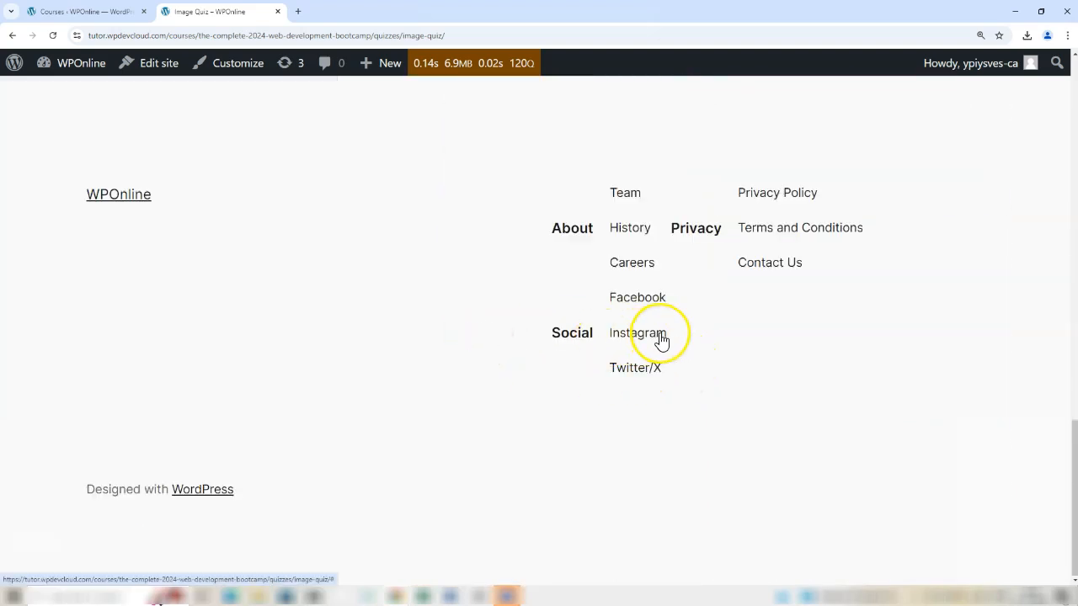
# Step: Answer question 2, Which Car Brand is This?, with the grey BMW image and submit it to continue
pyautogui.scroll(8, 662, 341)
pyautogui.scroll(8, 661, 341)
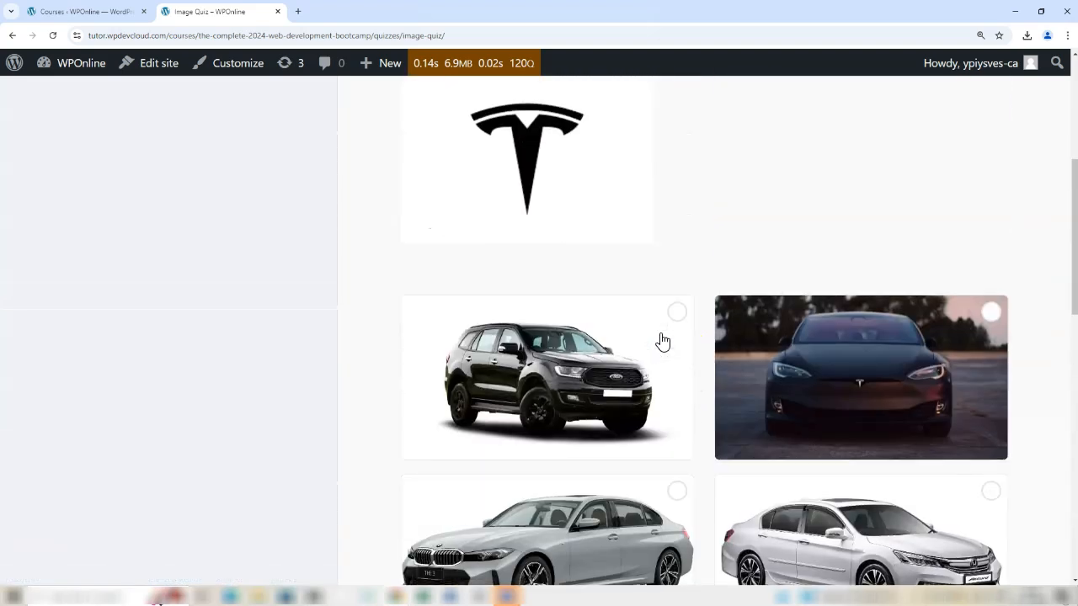
pyautogui.moveTo(418, 167); pyautogui.dragTo(674, 171)
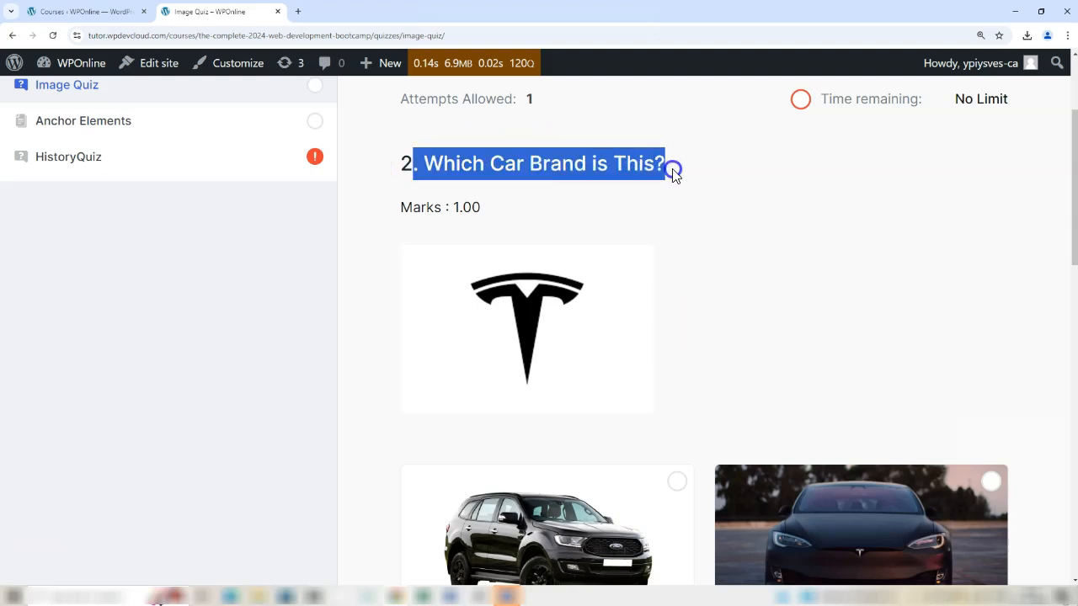
pyautogui.scroll(-6, 548, 241)
pyautogui.scroll(-1, 637, 265)
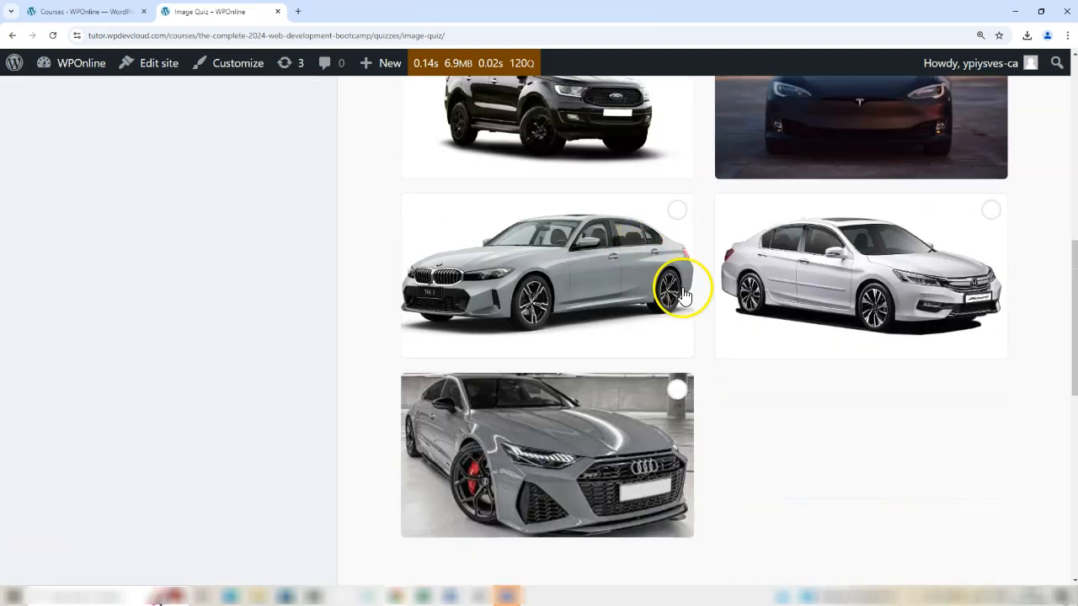
pyautogui.click(679, 216)
pyautogui.scroll(-3, 731, 361)
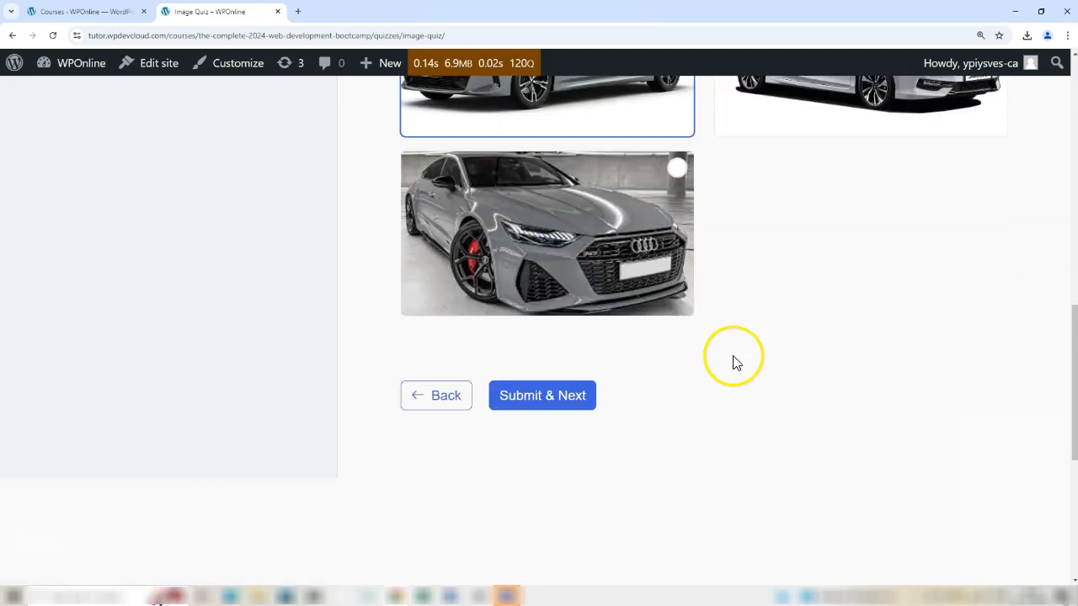
pyautogui.click(575, 401)
# Step: Choose an image answer for question 3, What Type of Dog is This?, and submit it to continue
pyautogui.scroll(8, 702, 378)
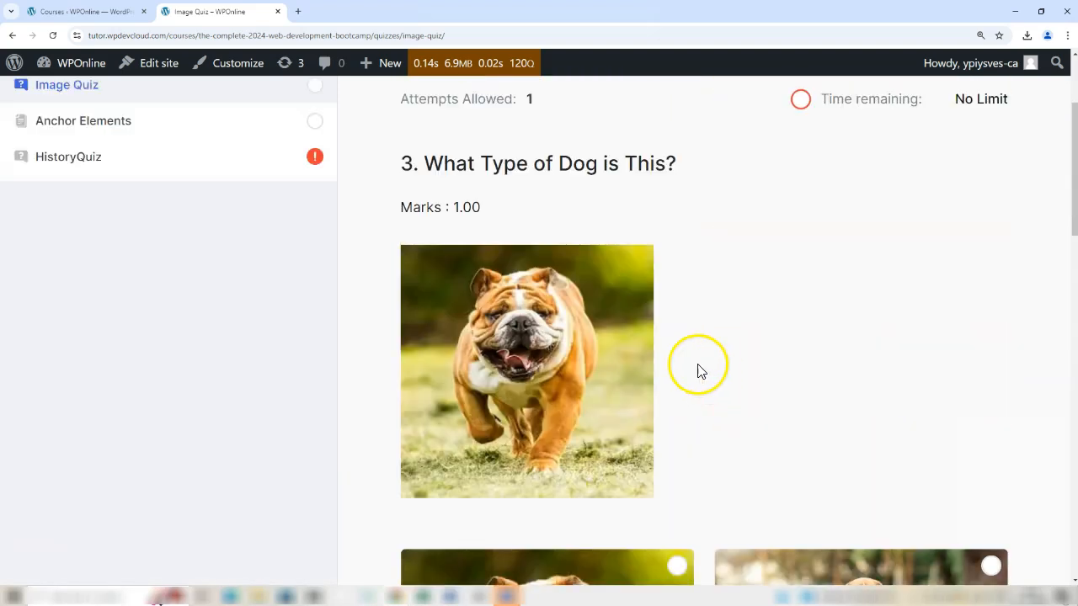
pyautogui.moveTo(439, 164); pyautogui.dragTo(702, 161)
pyautogui.scroll(-4, 713, 247)
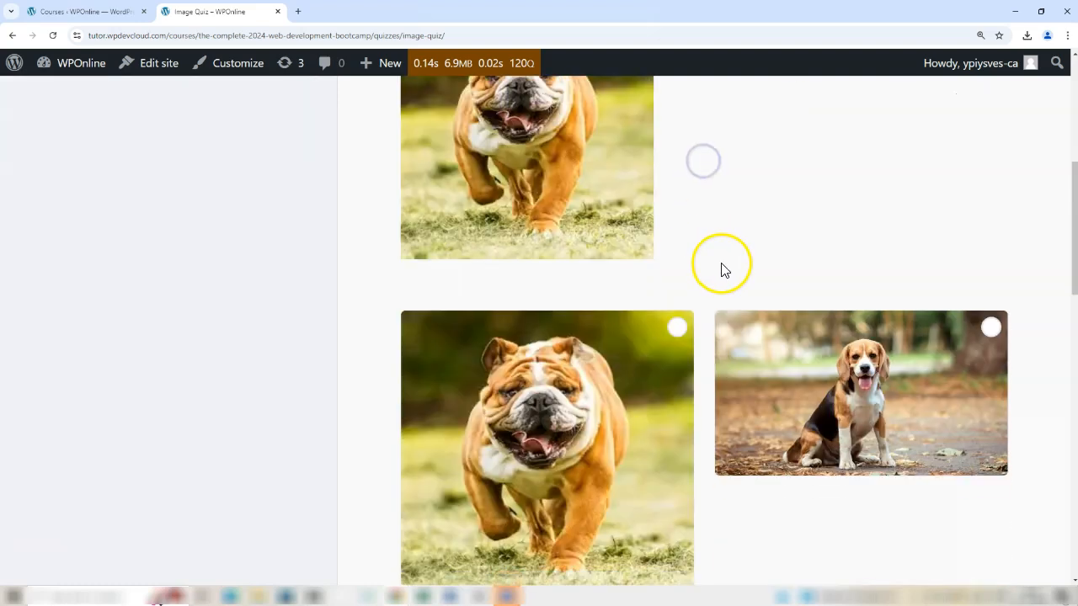
pyautogui.click(669, 254)
pyautogui.scroll(-8, 768, 386)
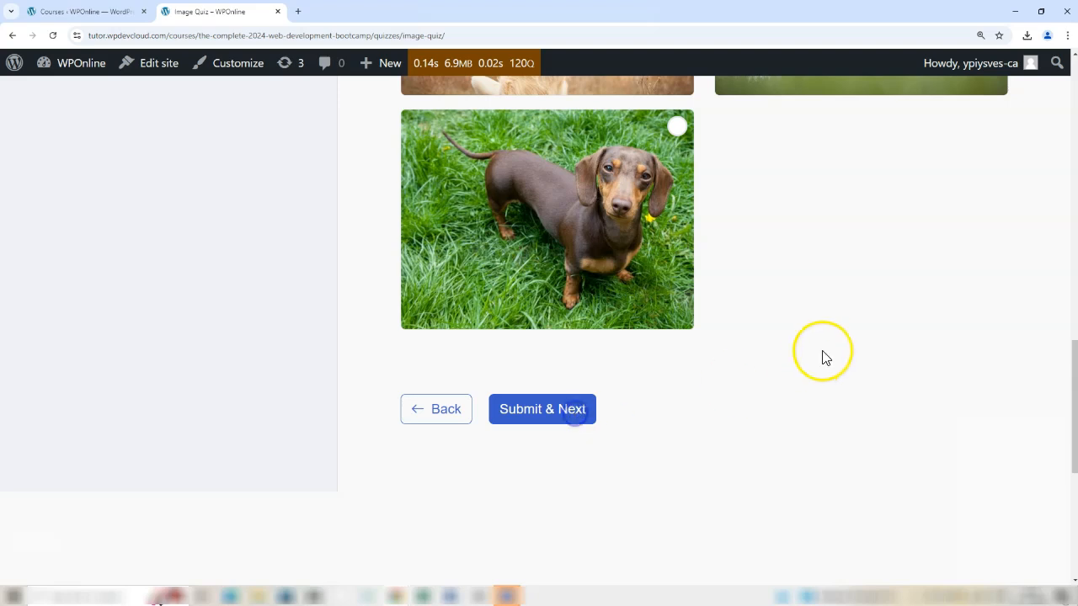
# Step: Answer question 4, the one with the landmark silhouettes, with the Big Ben image and submit it to continue
pyautogui.scroll(5, 673, 324)
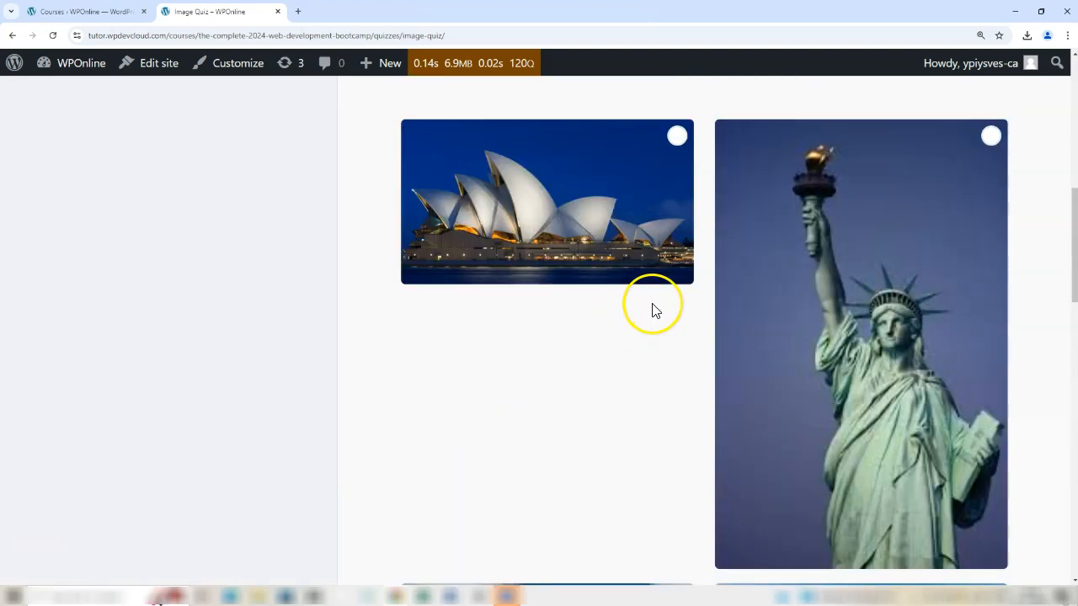
pyautogui.scroll(6, 652, 310)
pyautogui.moveTo(425, 219); pyautogui.dragTo(680, 219)
pyautogui.scroll(-2, 673, 306)
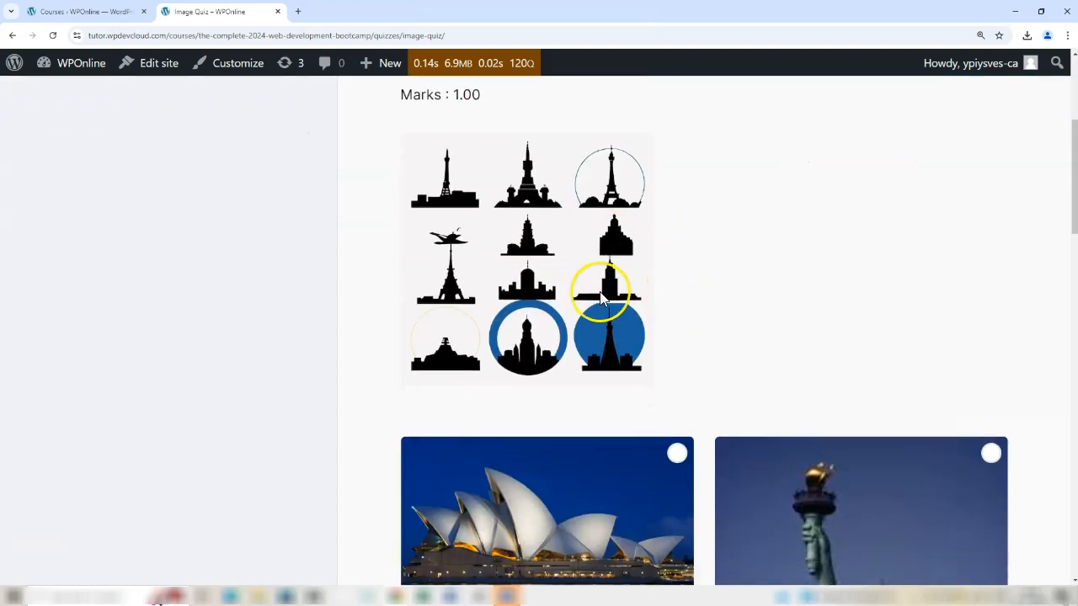
pyautogui.scroll(-9, 765, 265)
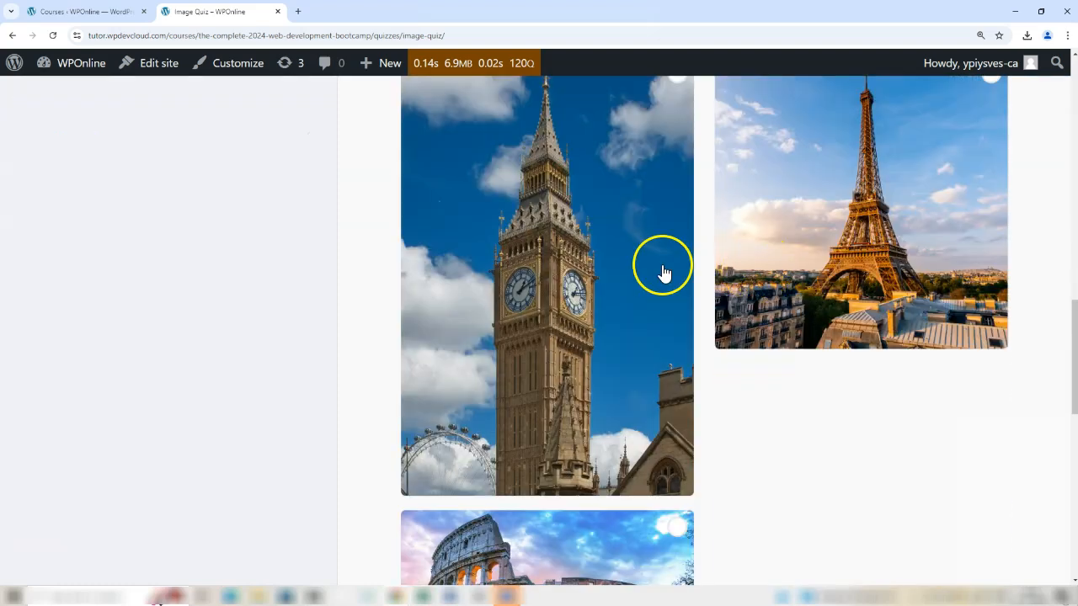
pyautogui.click(640, 253)
pyautogui.scroll(-6, 657, 303)
pyautogui.click(550, 268)
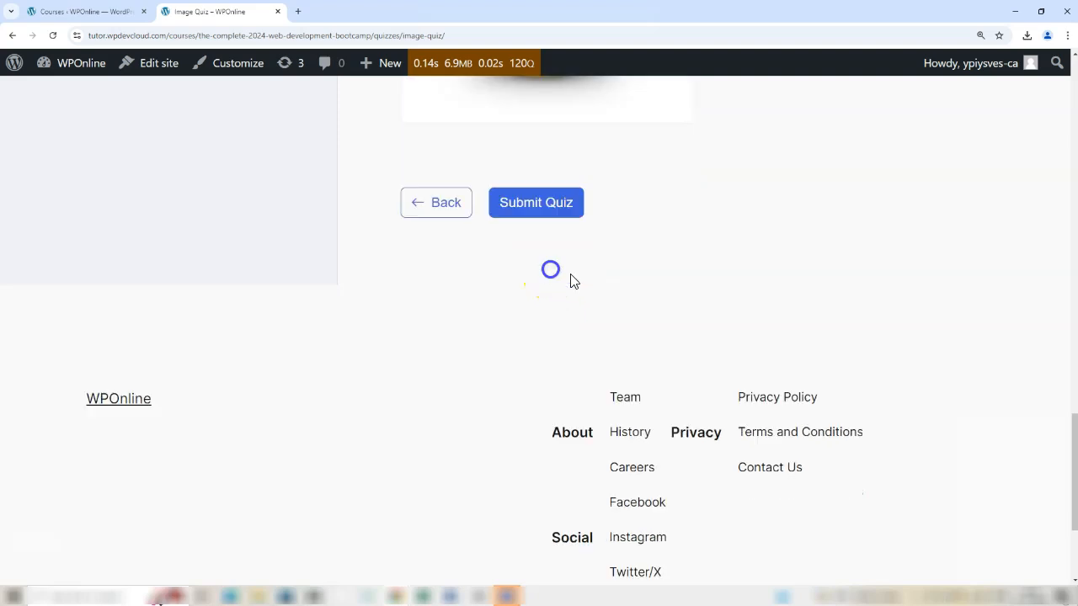
# Step: Answer question 5, Identify the Fruit, with the bananas image and submit the quiz
pyautogui.scroll(15, 724, 299)
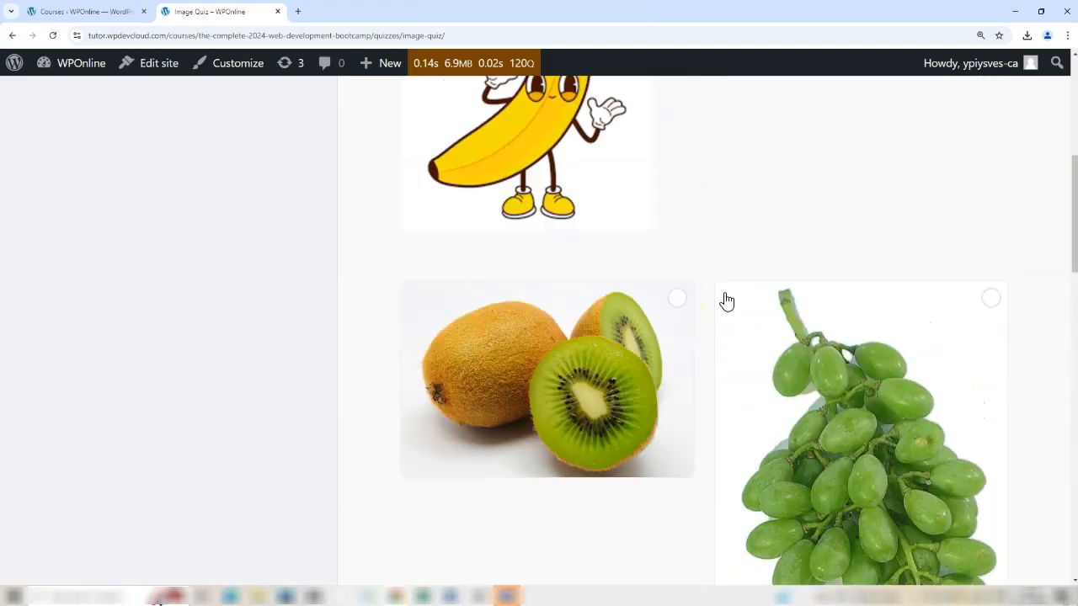
pyautogui.scroll(2, 624, 250)
pyautogui.moveTo(425, 236); pyautogui.dragTo(591, 239)
pyautogui.scroll(-10, 699, 320)
pyautogui.click(684, 319)
pyautogui.scroll(-4, 699, 349)
pyautogui.click(558, 336)
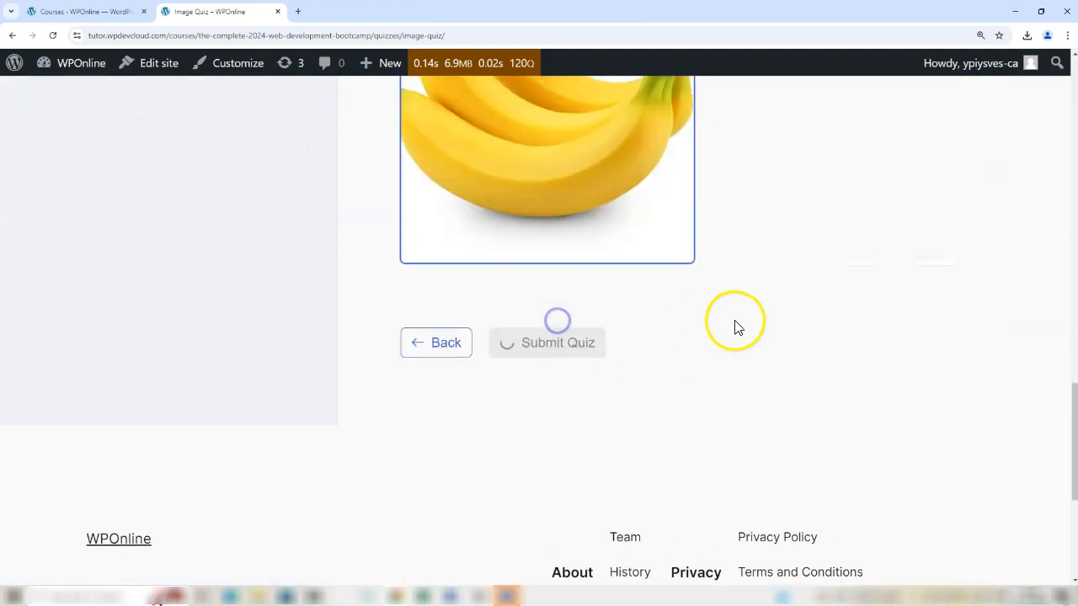
# Step: Examine the Image Quiz attempt results, including total marks, correct and incorrect answers and earned marks
pyautogui.scroll(15, 735, 327)
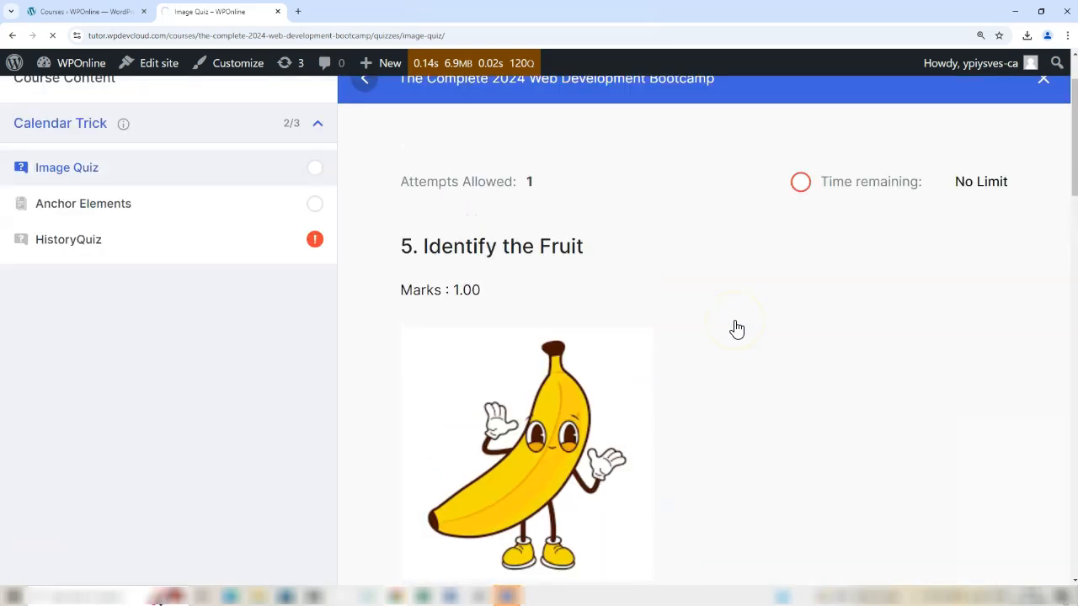
pyautogui.scroll(1, 737, 328)
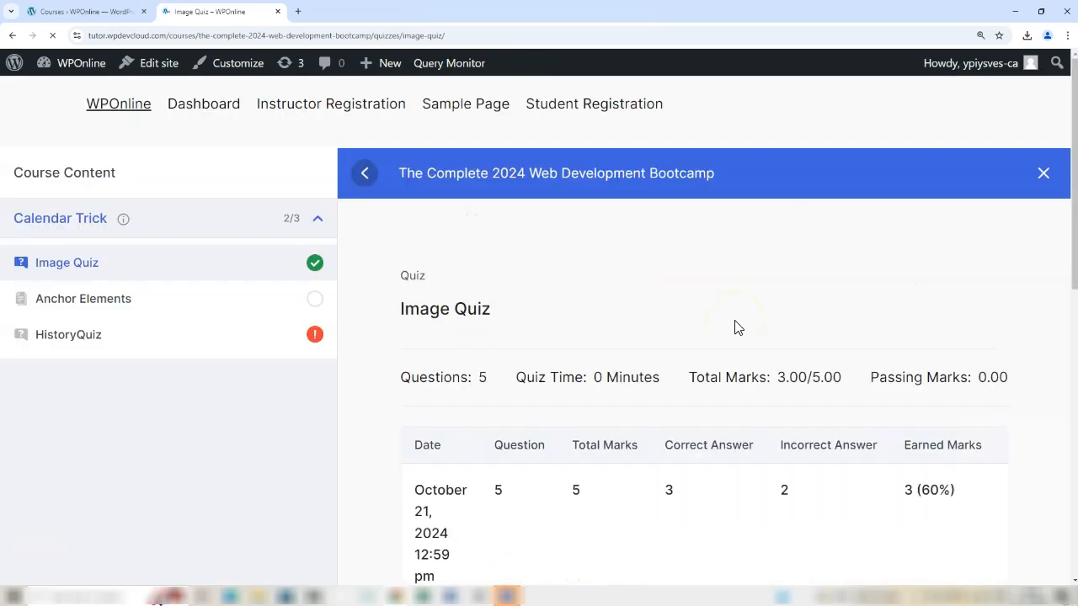
pyautogui.scroll(-3, 735, 326)
pyautogui.scroll(1, 735, 327)
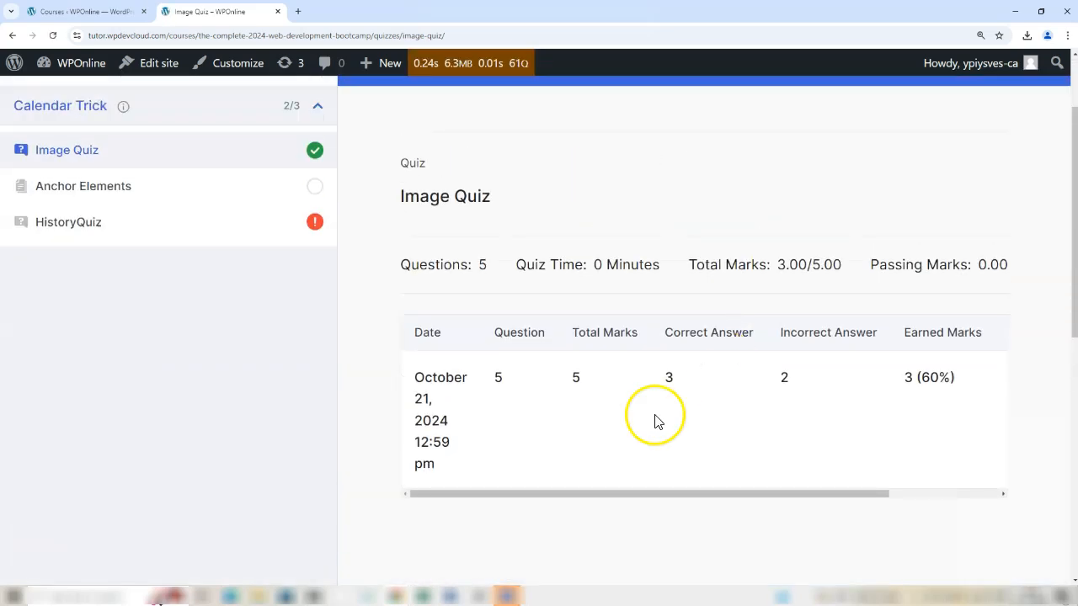
pyautogui.scroll(1, 712, 379)
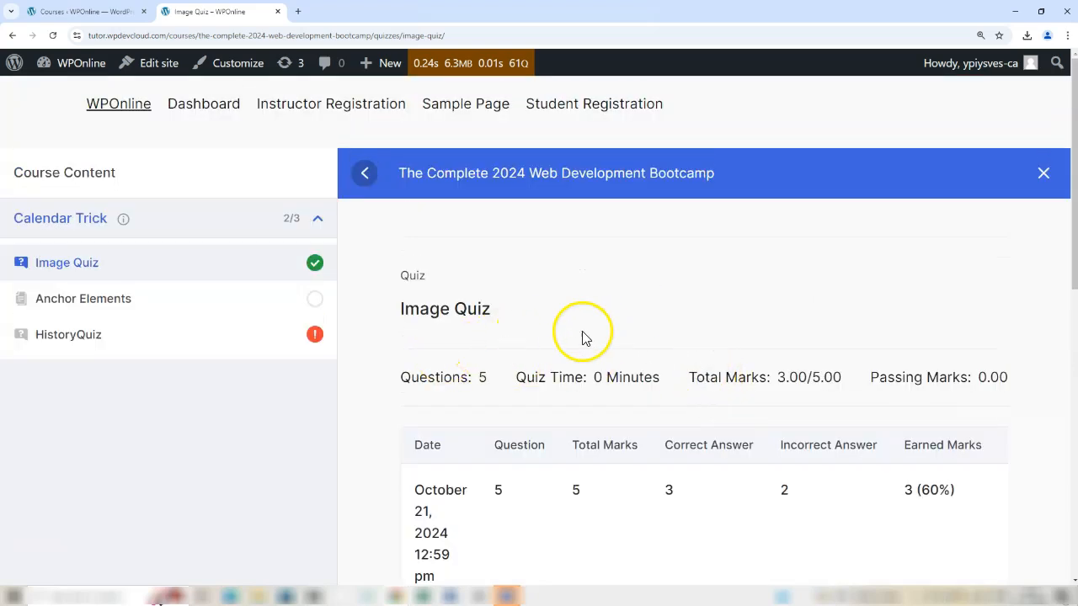
pyautogui.scroll(-2, 578, 446)
pyautogui.scroll(2, 578, 447)
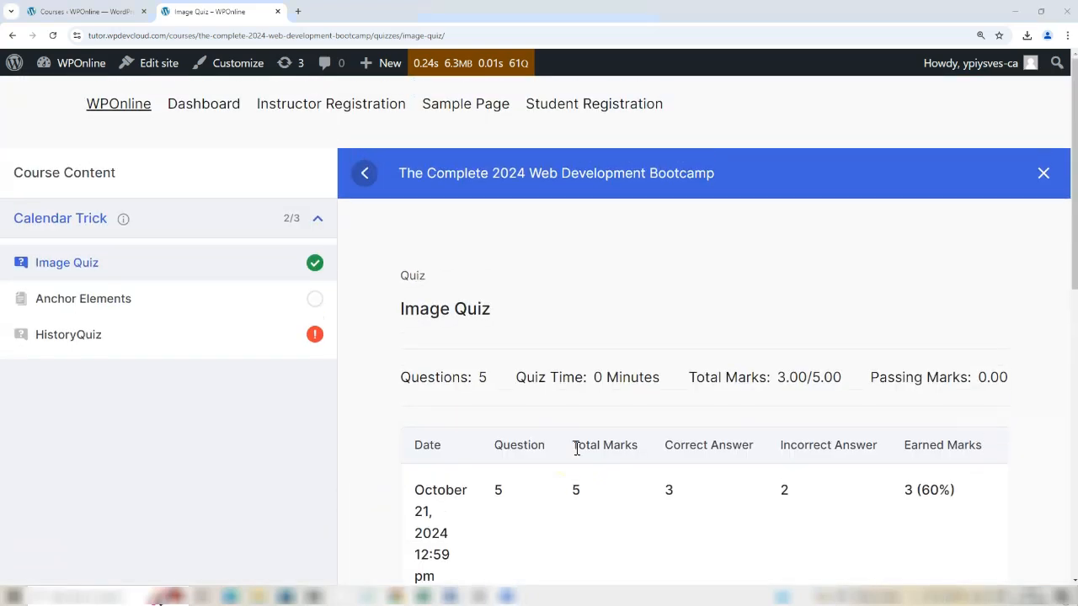
pyautogui.scroll(-2, 430, 327)
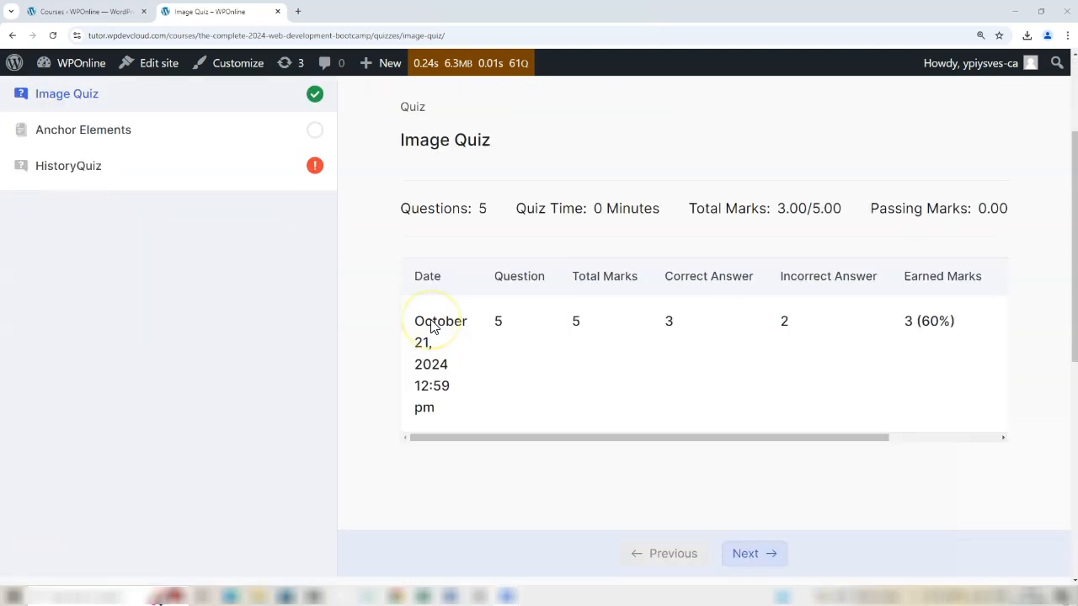
pyautogui.scroll(1, 430, 327)
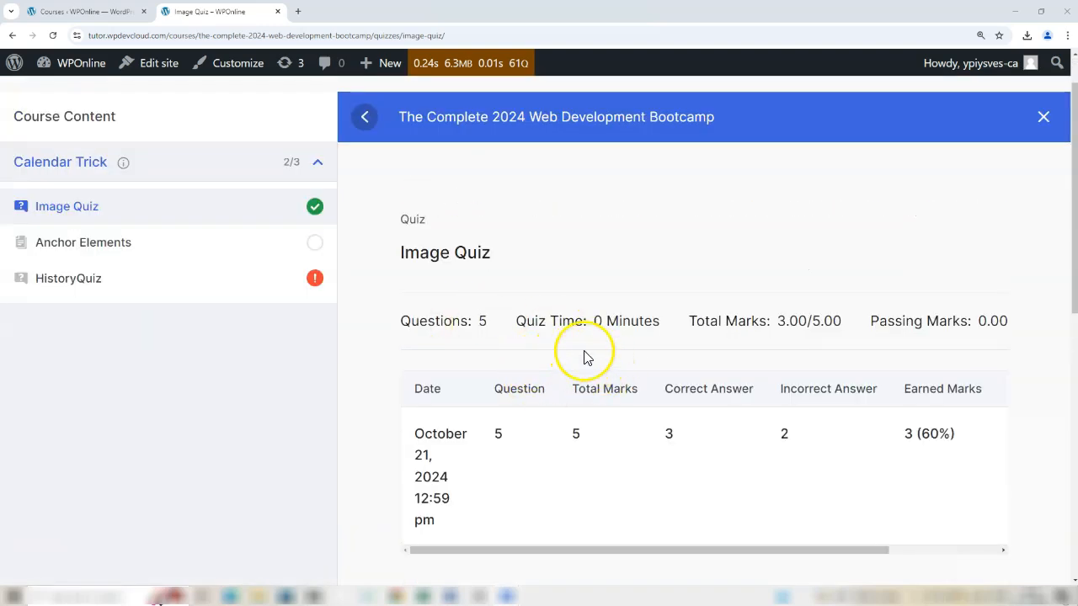
pyautogui.scroll(1, 587, 358)
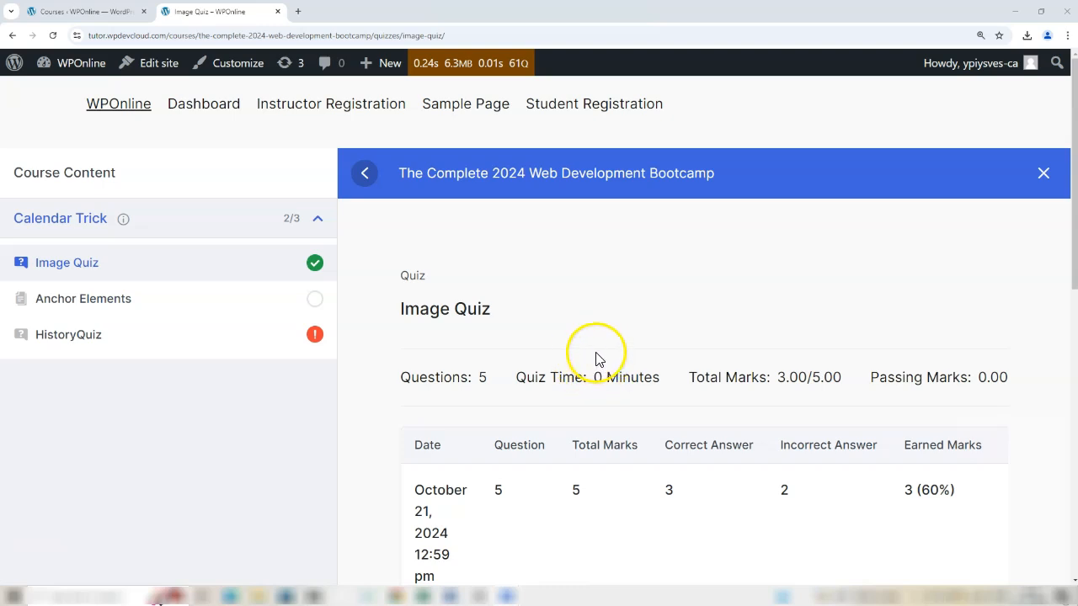
pyautogui.scroll(-1, 595, 357)
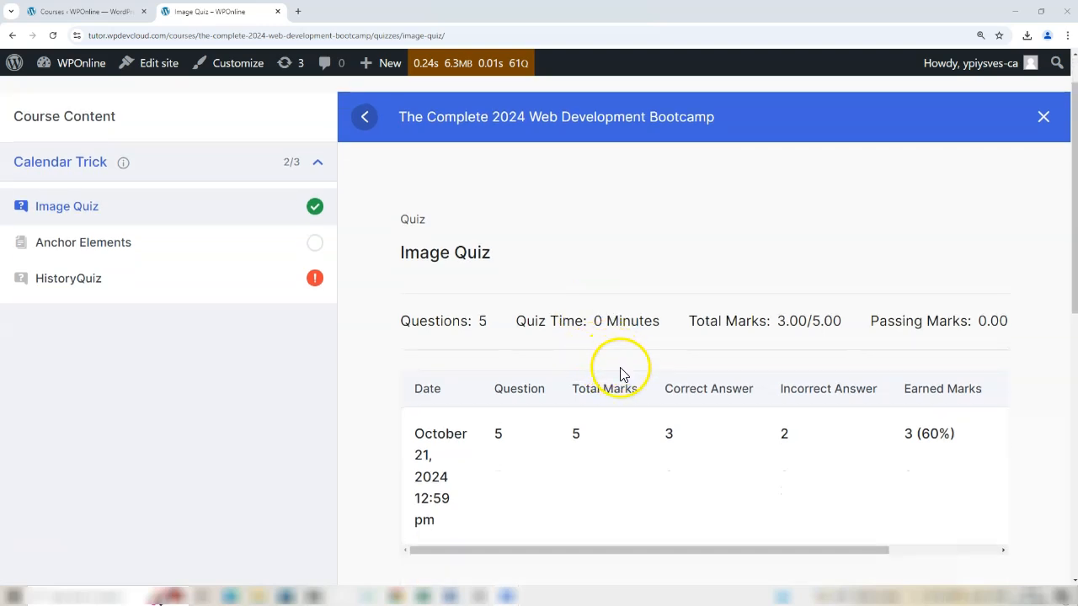